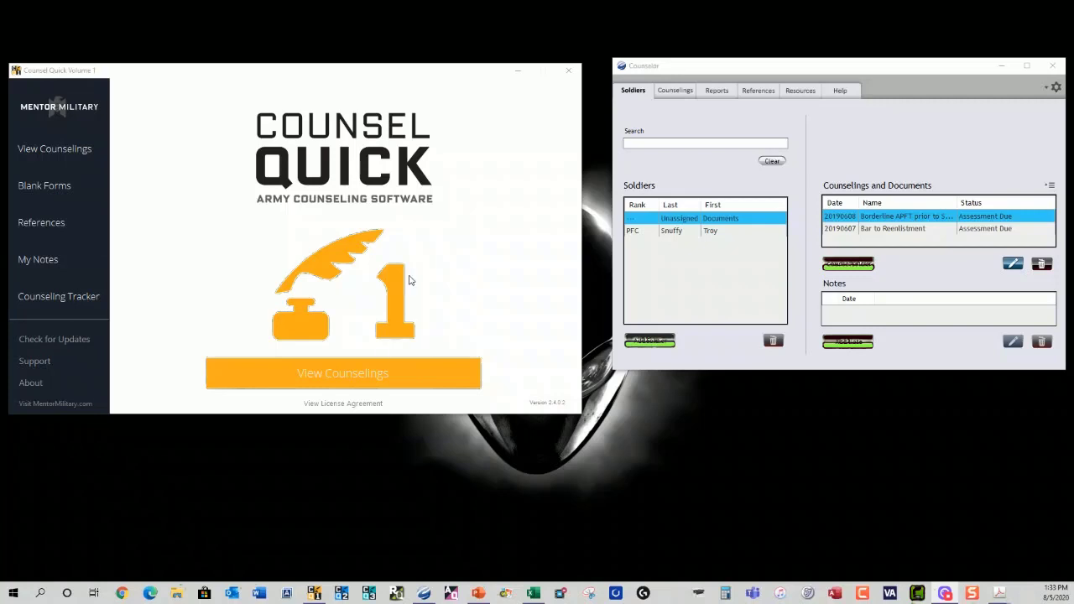
- Open the counselings organized by subject and look through the whole list from Derogatory to Promotion and NCOES
click(83, 153)
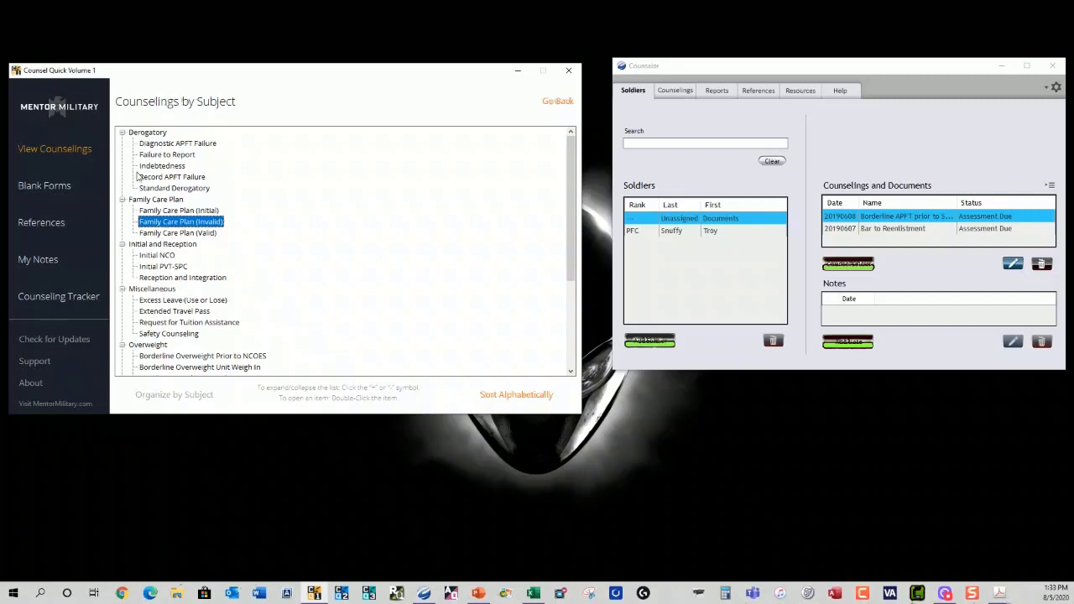
scroll(144, 273, down, 2)
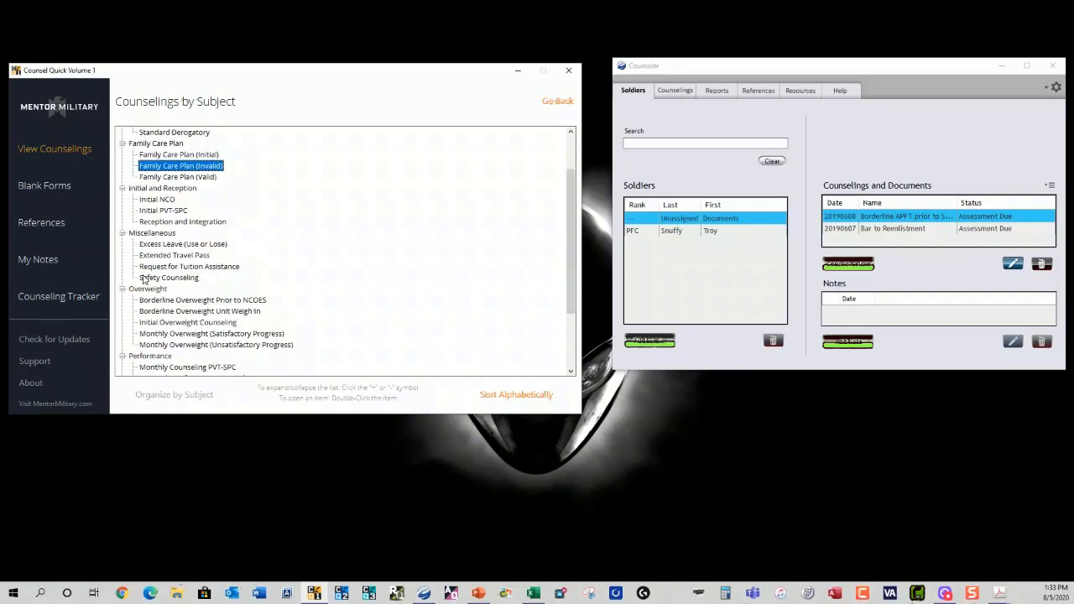
scroll(145, 279, down, 2)
scroll(143, 281, down, 1)
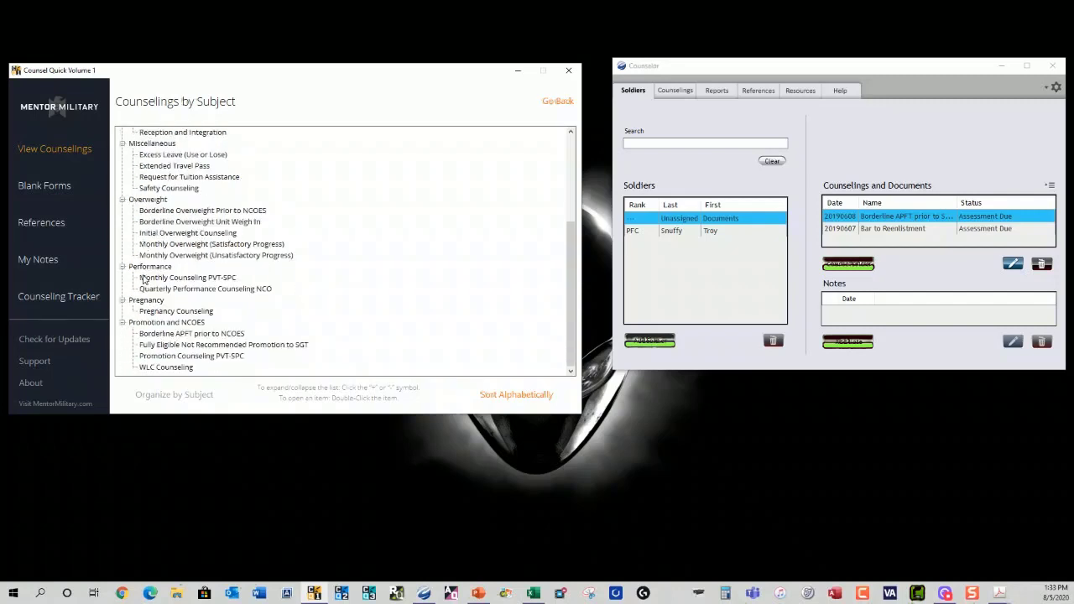
scroll(145, 281, up, 5)
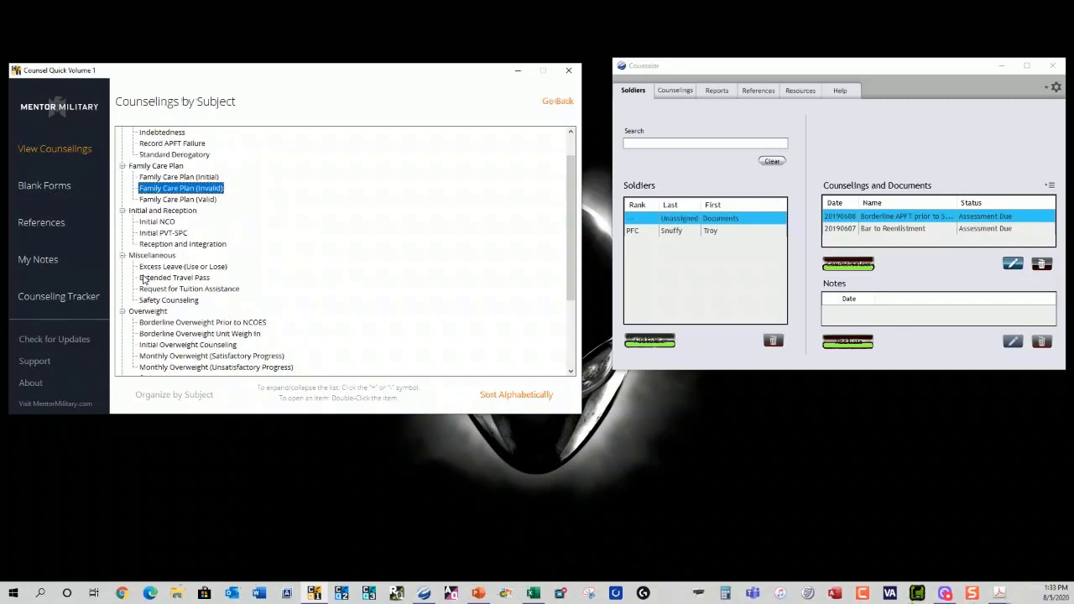
- View the available blank Word and PDF forms, and look over the list of Army references
click(37, 185)
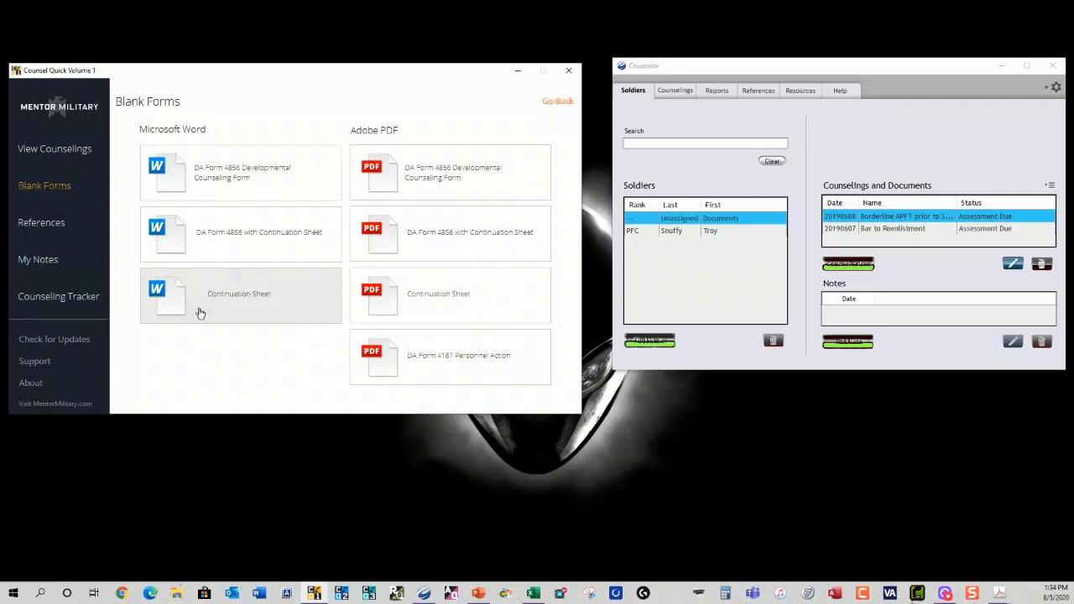
click(42, 225)
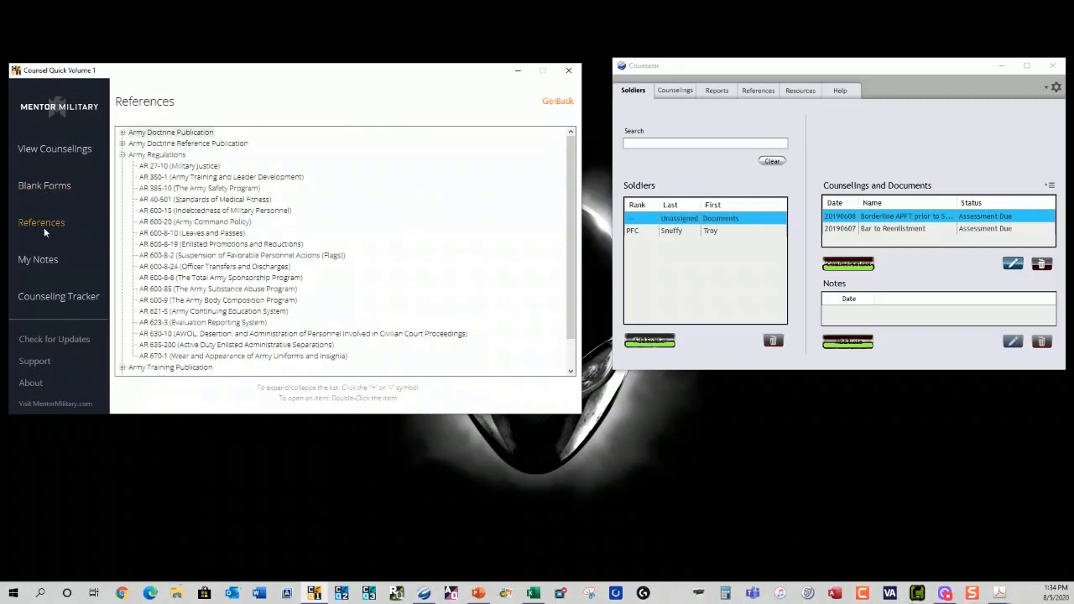
scroll(119, 227, down, 1)
scroll(119, 227, up, 1)
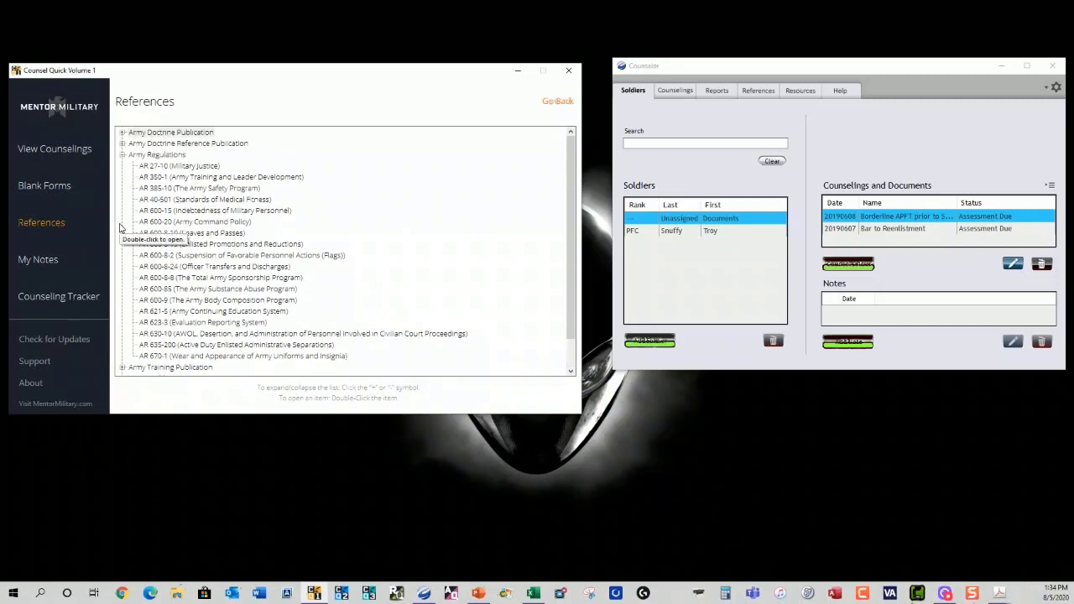
- Open My Notes and read through its instructions and example entries
click(34, 262)
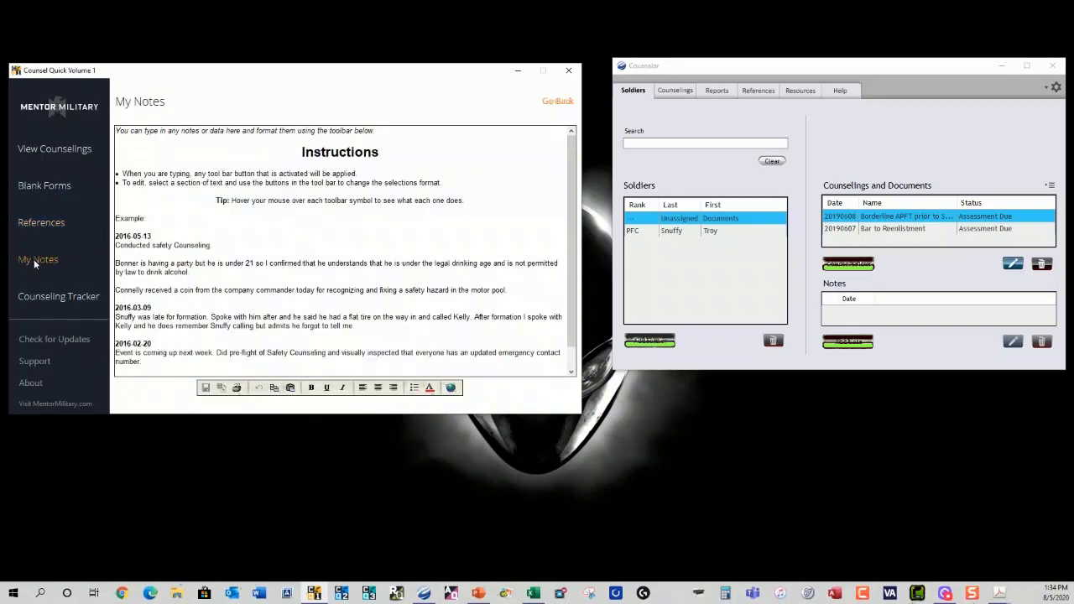
scroll(245, 220, down, 1)
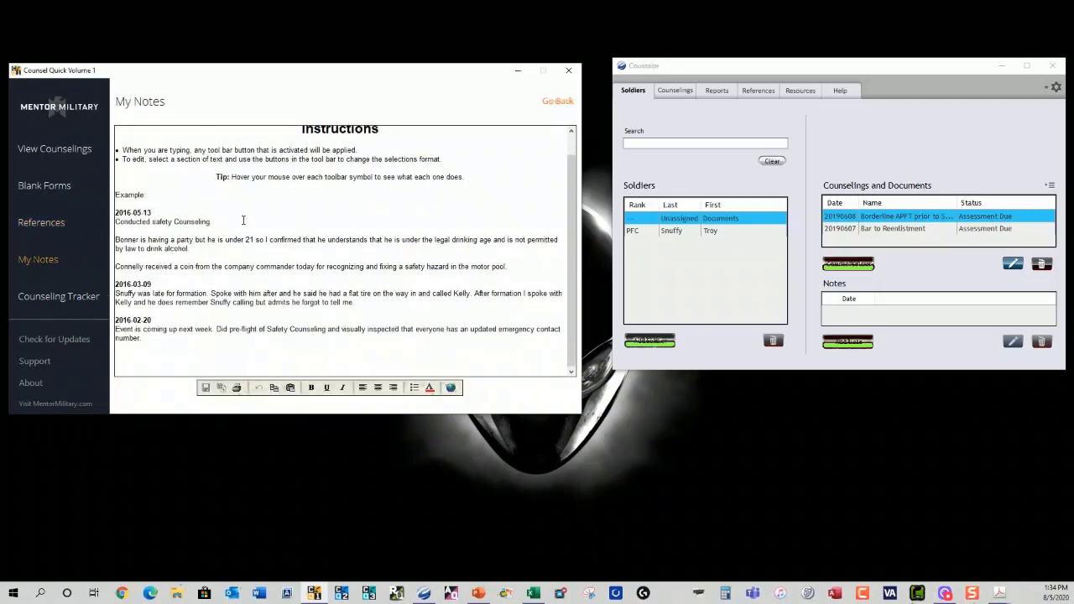
- View the second soldier's record in the Counseling Tracker and generate the HTML report
click(52, 295)
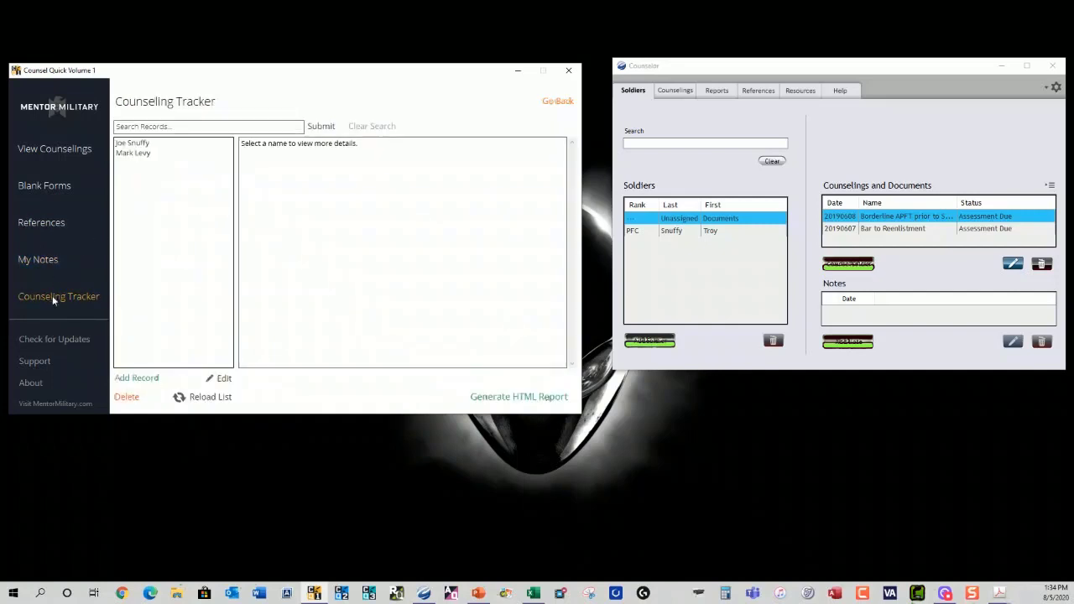
click(130, 153)
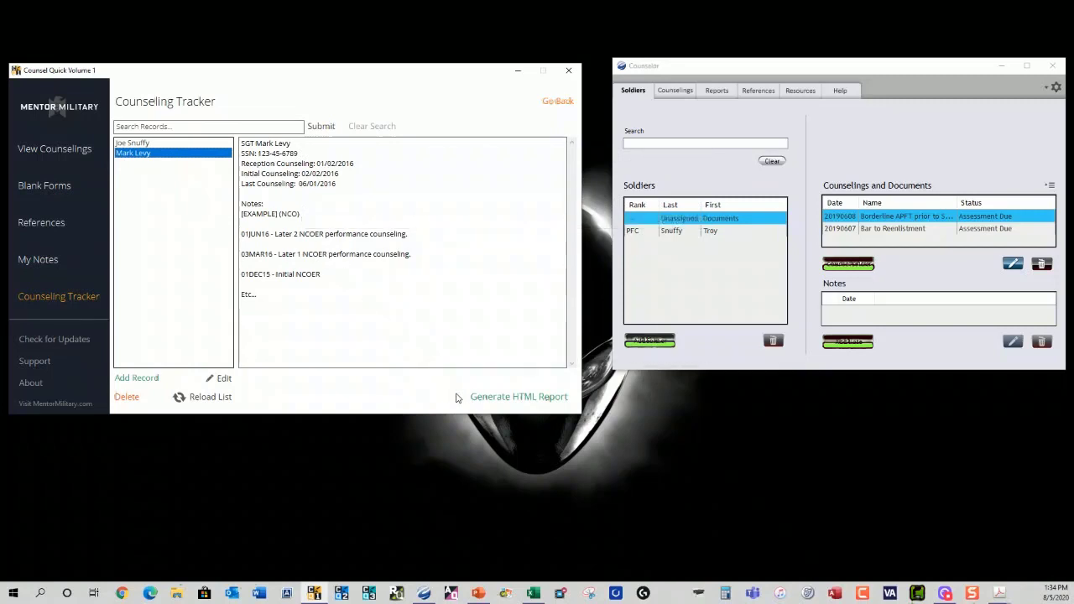
click(482, 399)
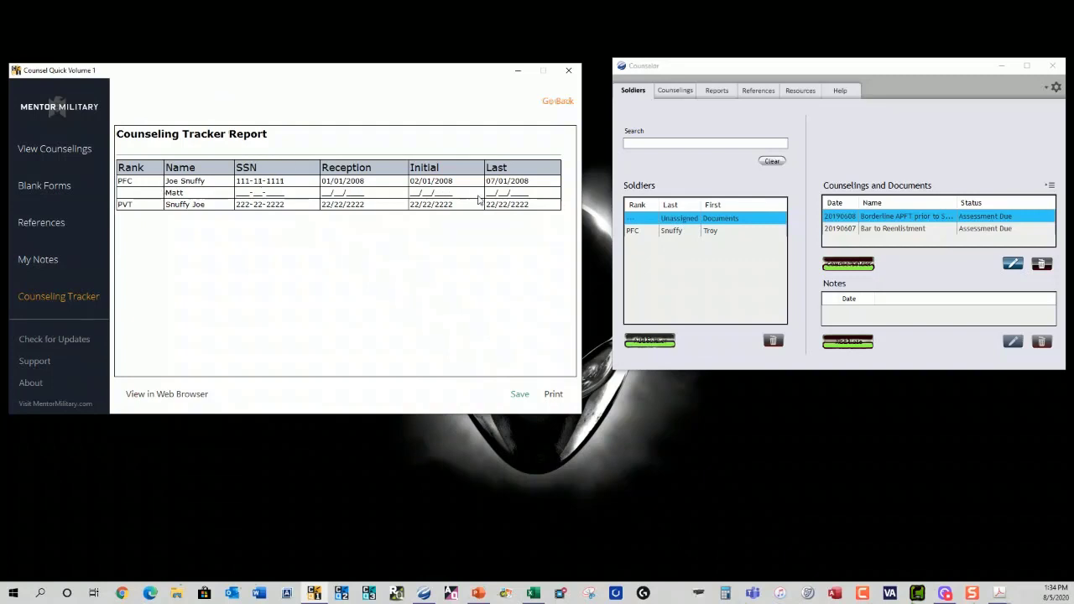
- Open the Family Care Plan (Invalid) counseling from the subject list and read its notes and actions
click(78, 150)
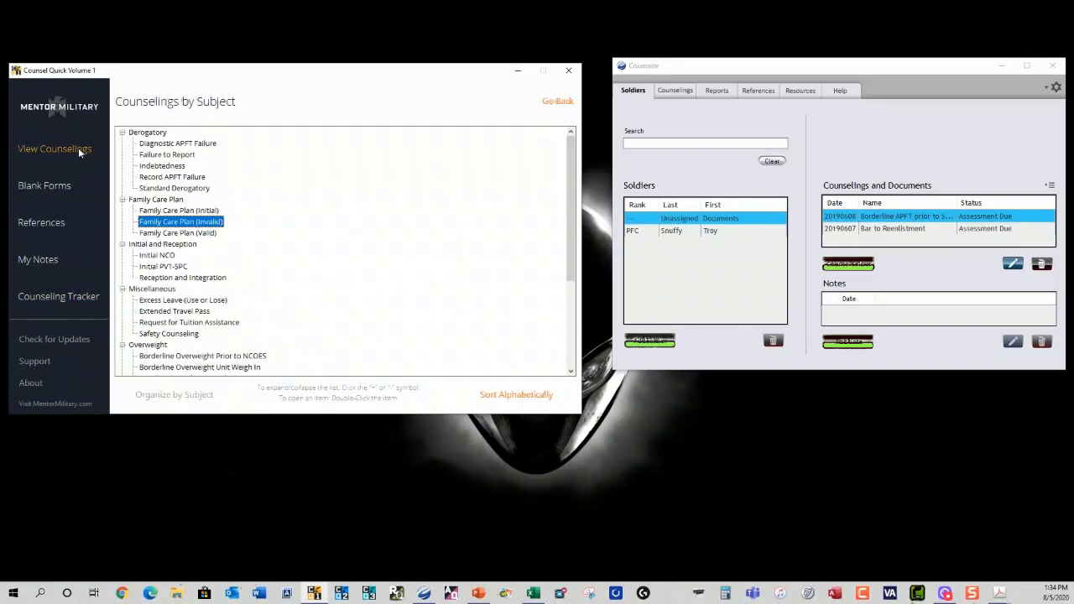
double_click(173, 223)
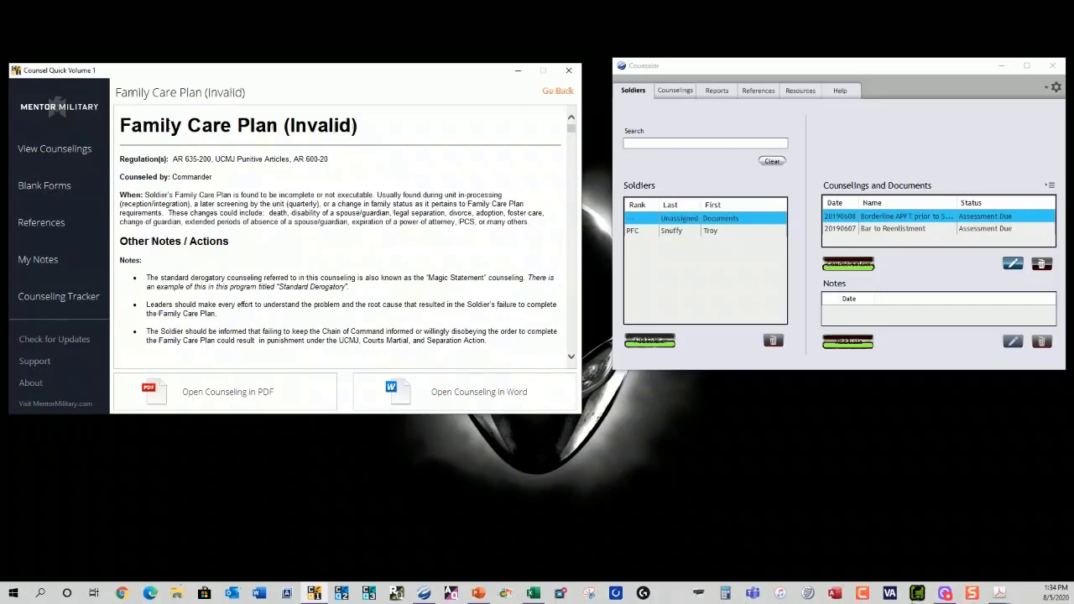
scroll(287, 208, down, 2)
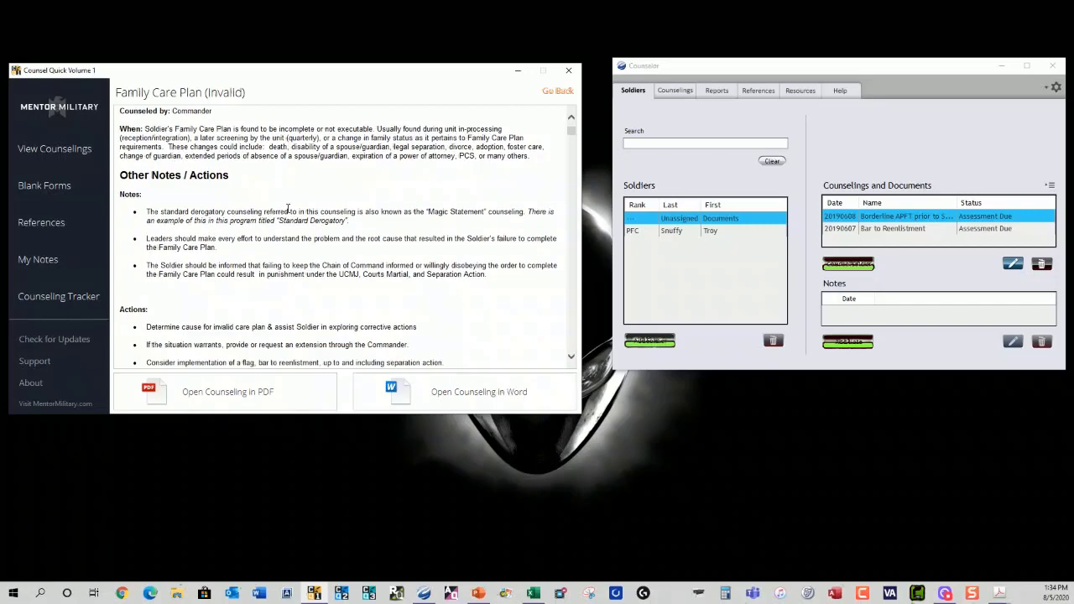
scroll(288, 208, down, 2)
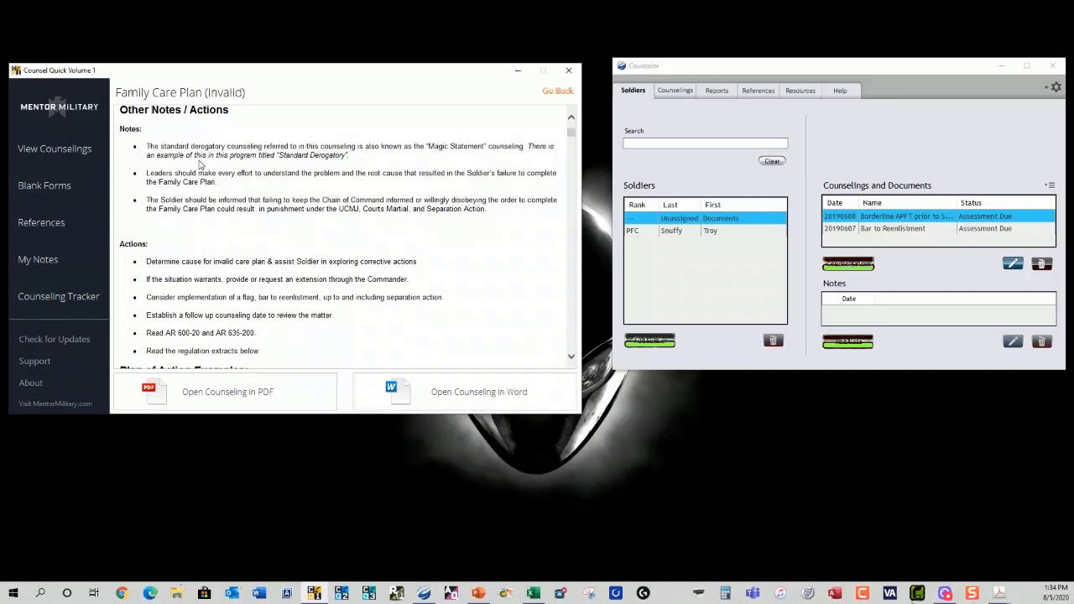
- Examine the Plan of Action Examples, the Assessment Examples and the AR 600-20 extract in the Family Care Plan (Invalid) counseling
scroll(199, 163, down, 4)
scroll(200, 166, down, 2)
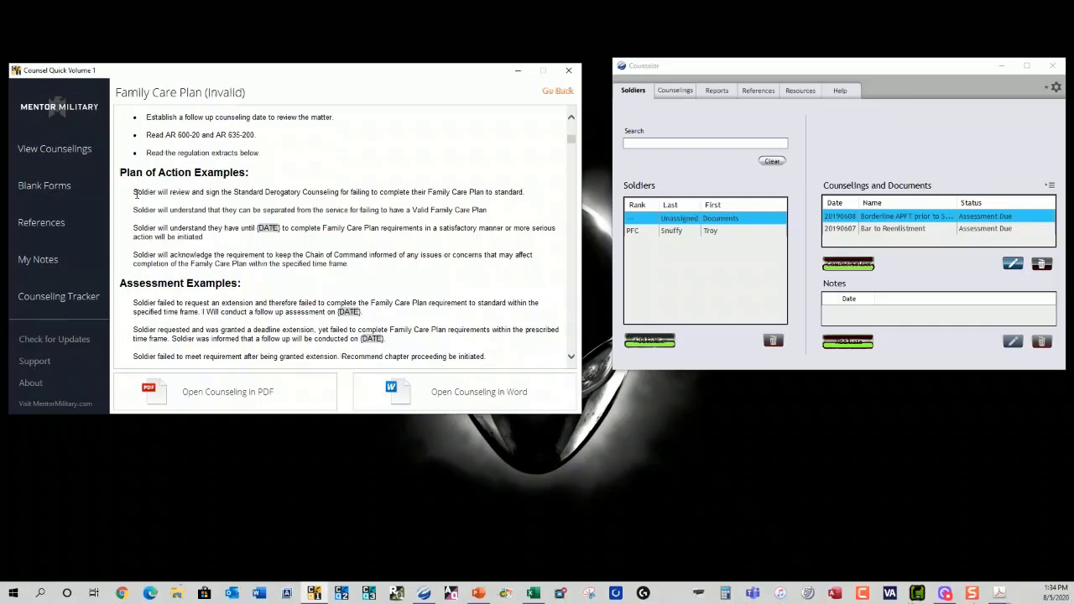
scroll(137, 194, down, 2)
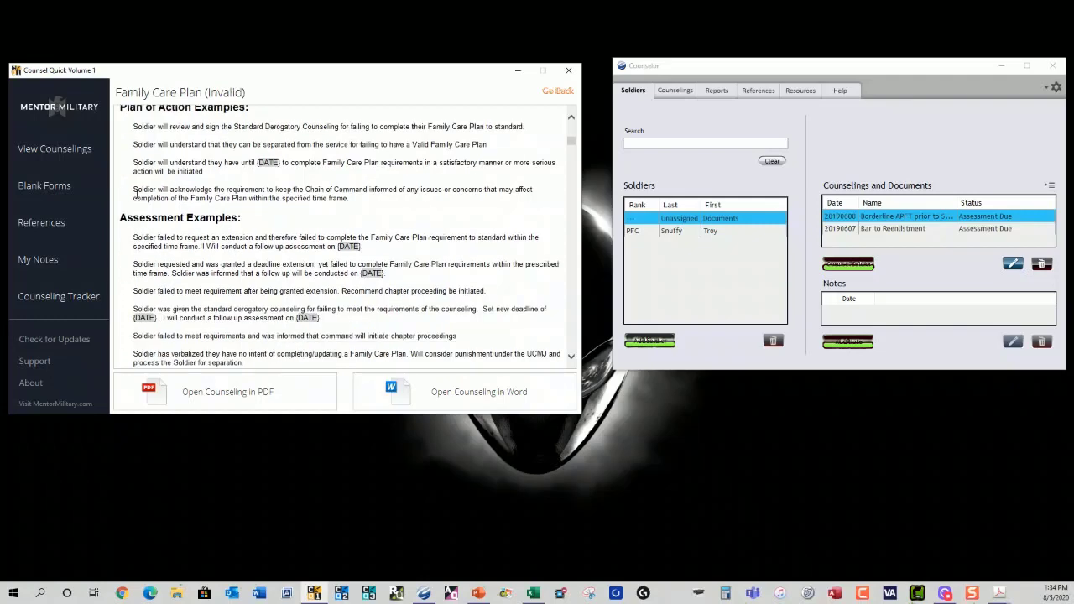
scroll(137, 193, down, 2)
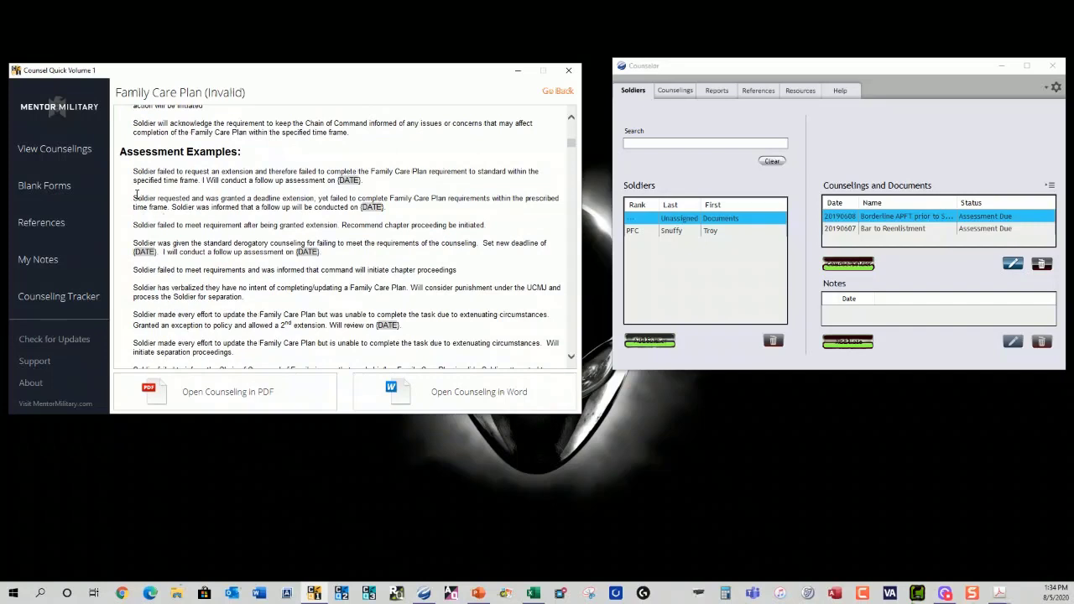
scroll(137, 194, up, 4)
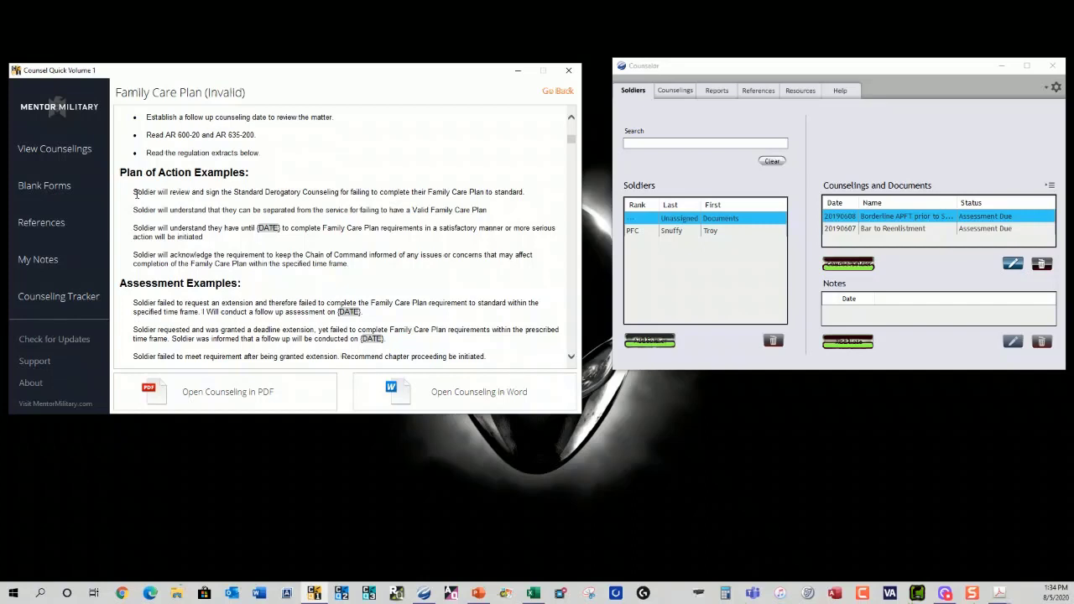
scroll(137, 194, down, 10)
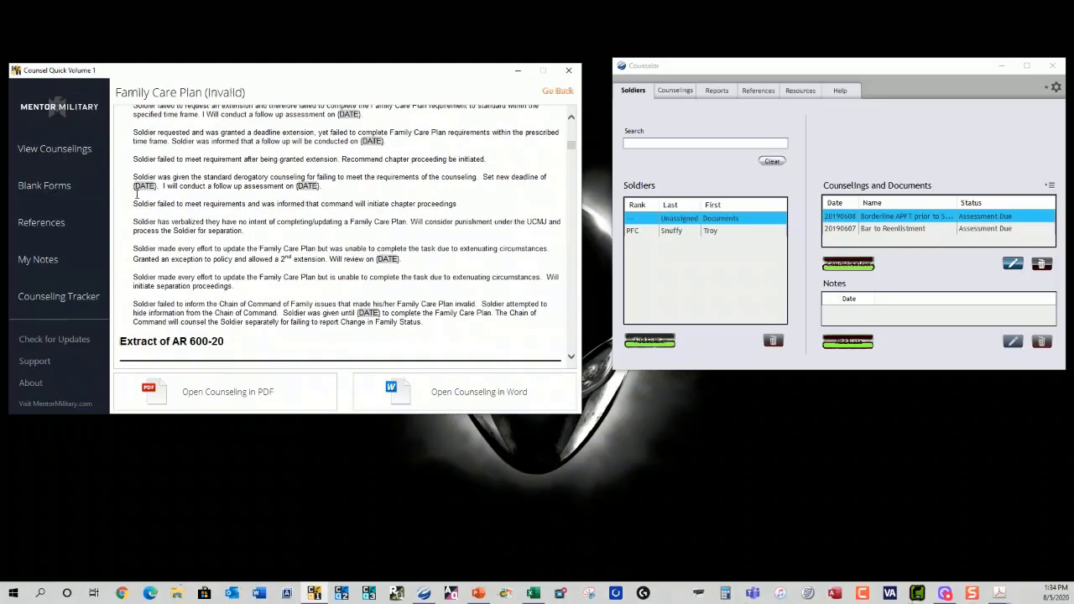
scroll(137, 193, down, 10)
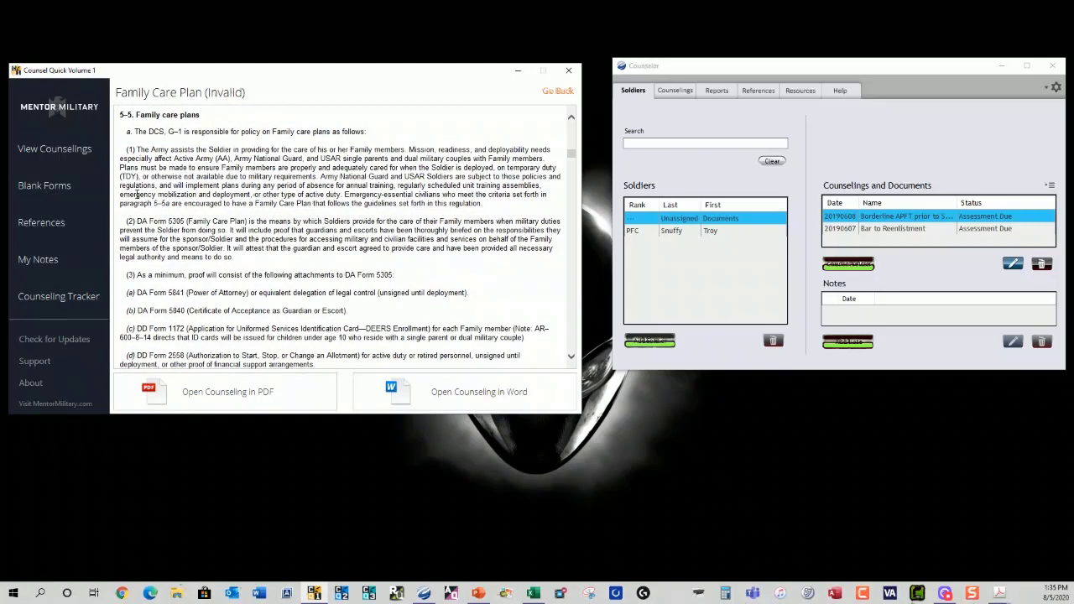
scroll(137, 194, up, 10)
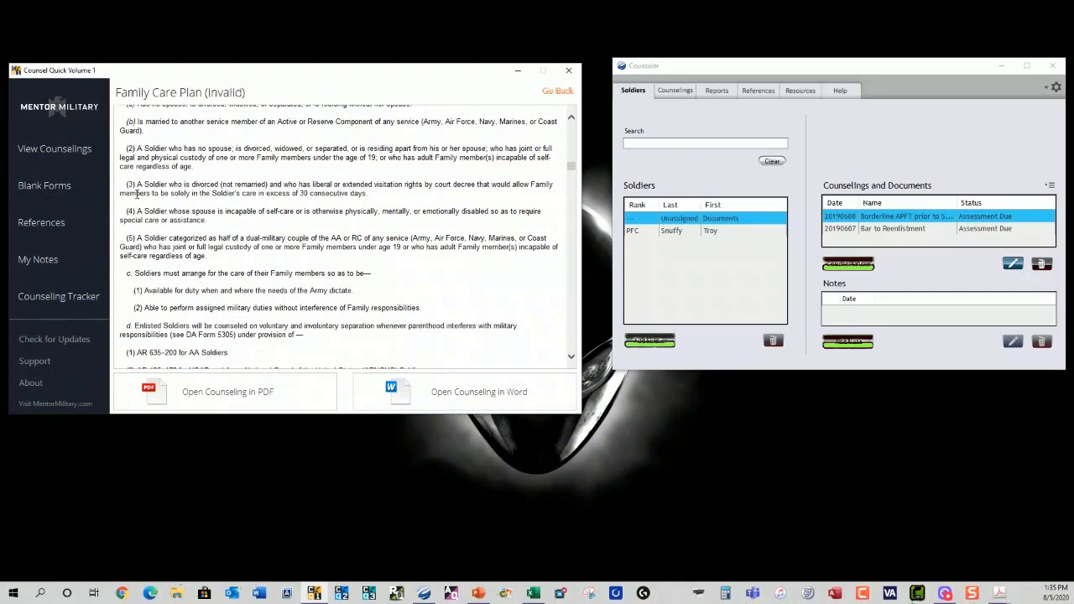
scroll(137, 194, up, 5)
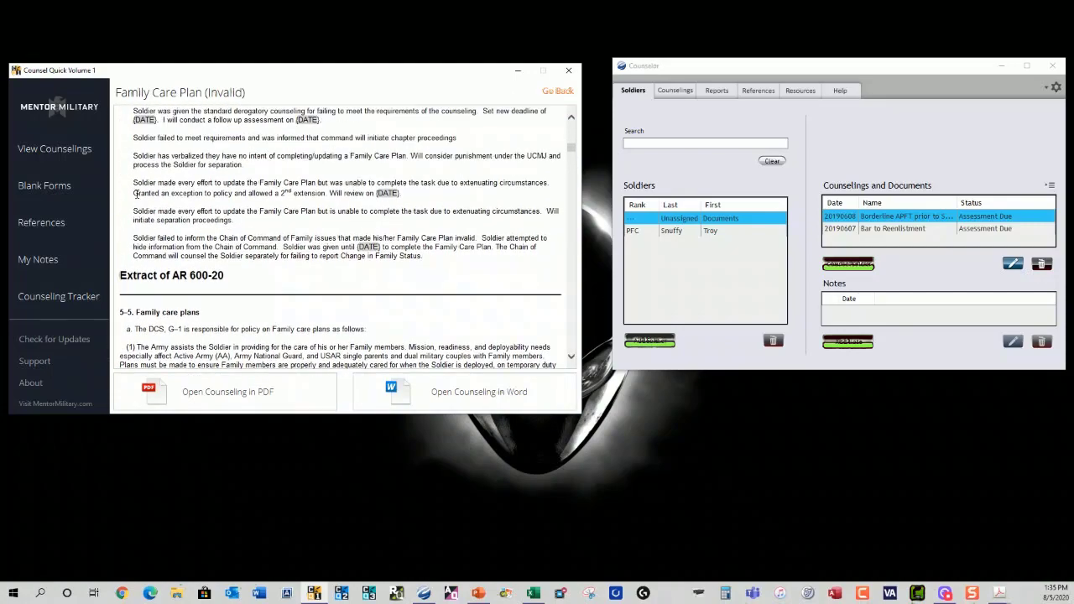
- Open the Family Care Plan (Invalid) counseling as a PDF and review both pages of the developmental counseling form
click(243, 404)
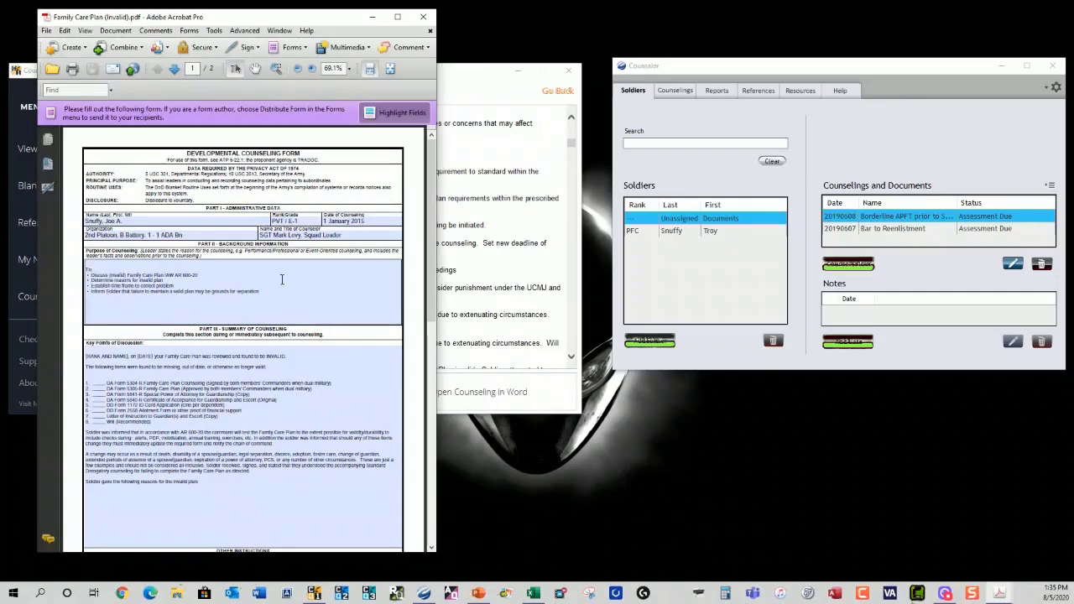
scroll(282, 279, down, 3)
scroll(282, 280, up, 2)
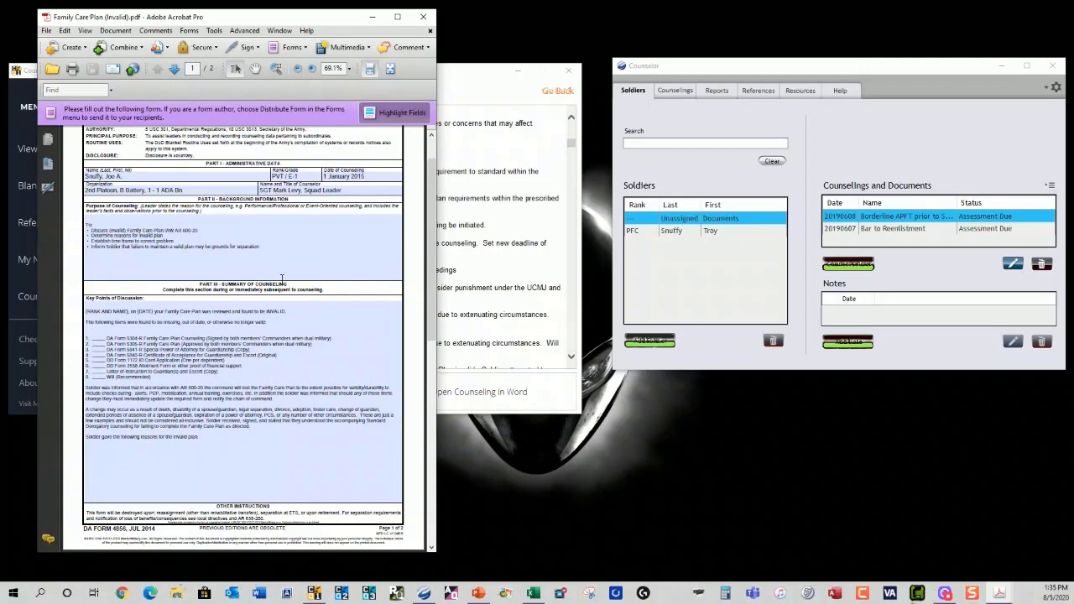
scroll(282, 279, down, 1)
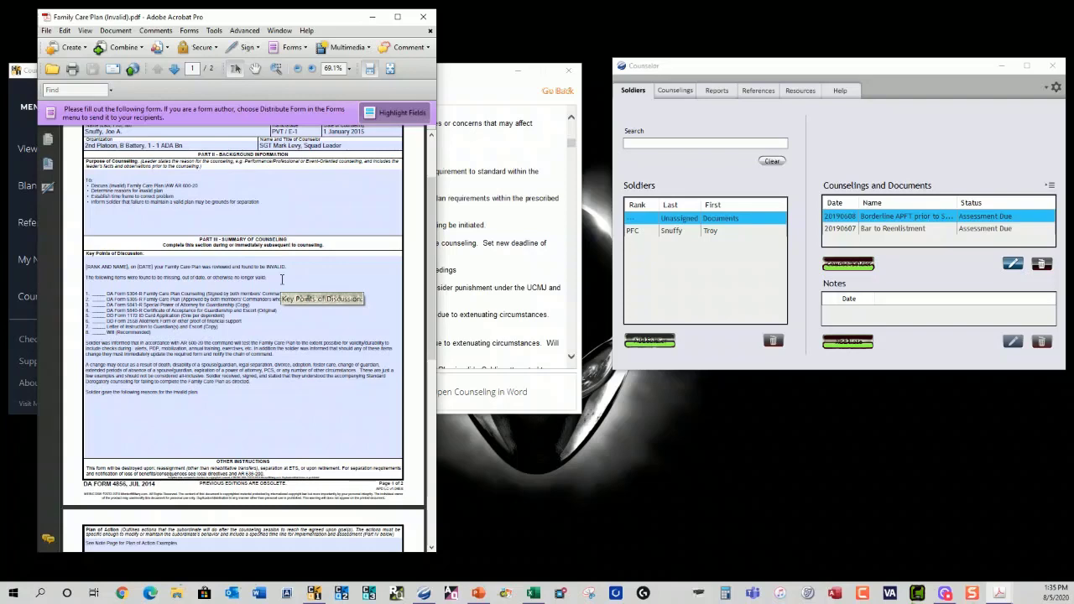
scroll(282, 279, down, 7)
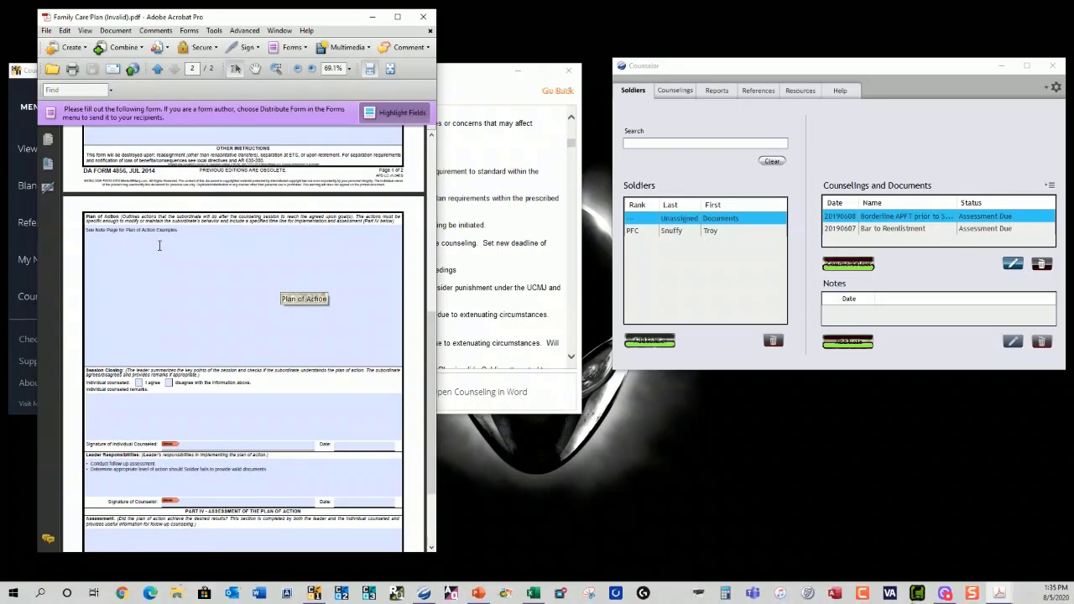
scroll(158, 246, down, 3)
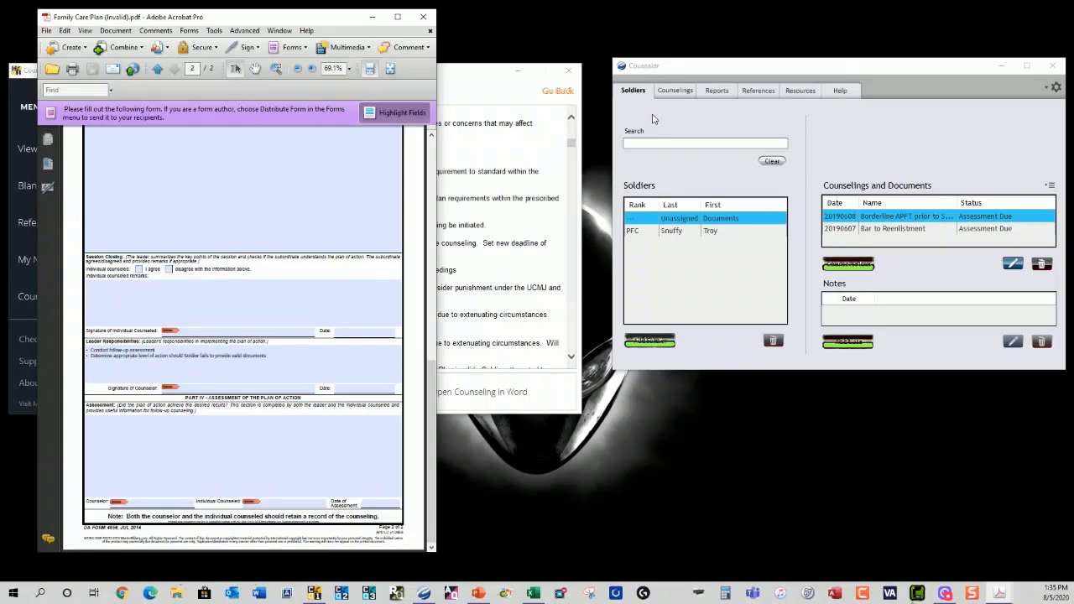
- Switch to Counselor, maximize its window, and show the additional info for the PFC in the soldier list
click(1026, 66)
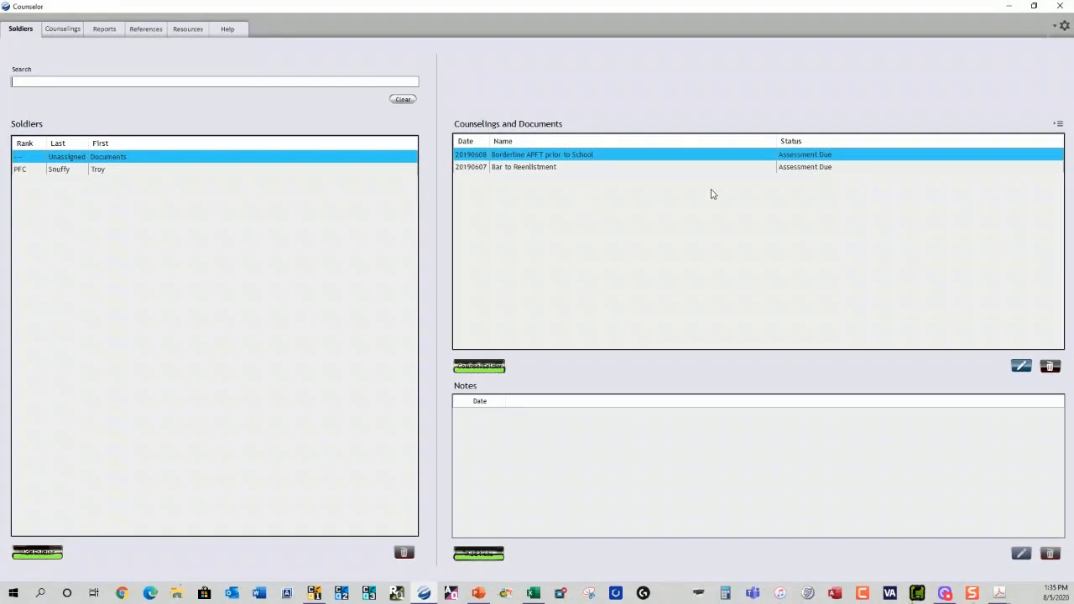
click(97, 171)
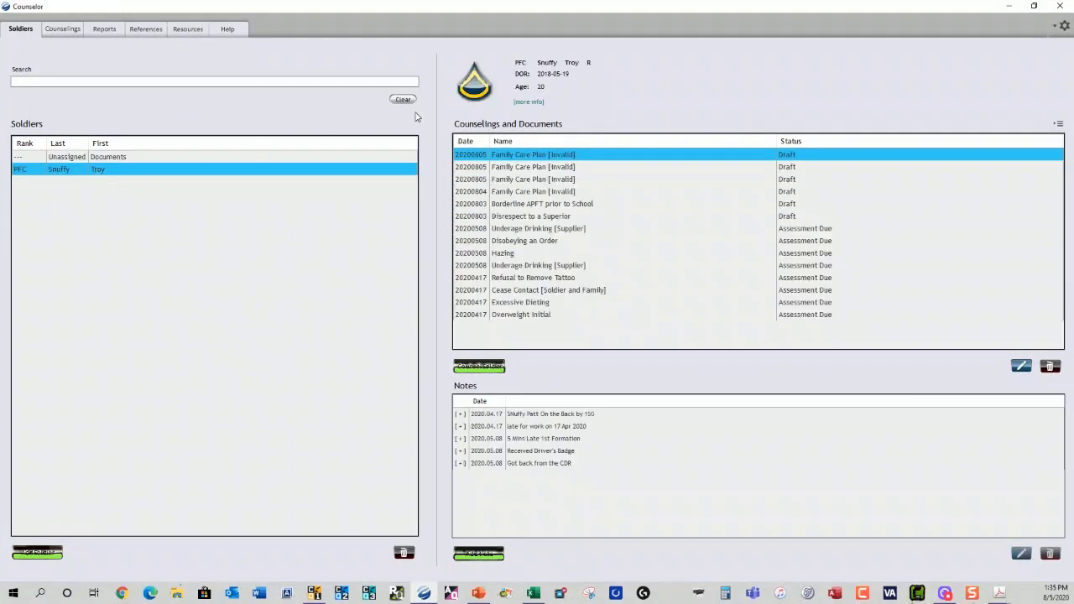
click(526, 103)
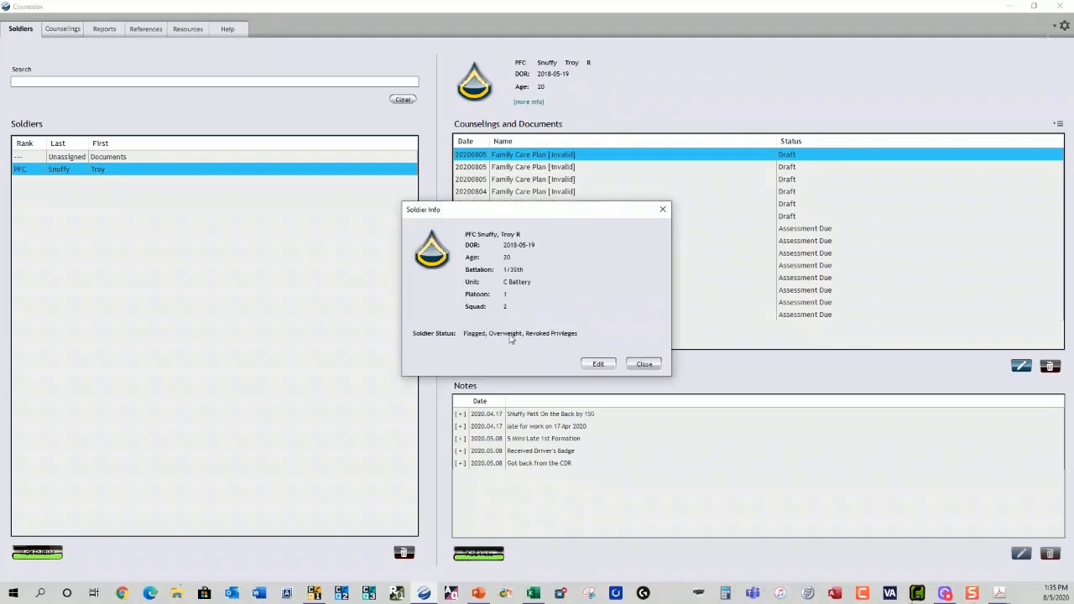
- Open the PFC's soldier details for editing, then save and close the record
click(597, 364)
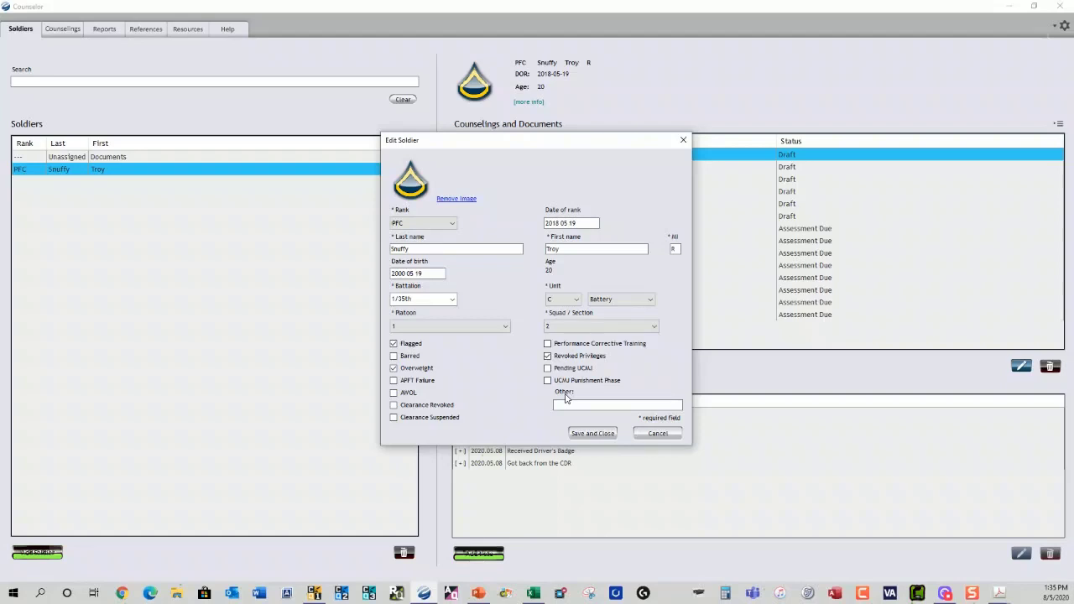
click(592, 433)
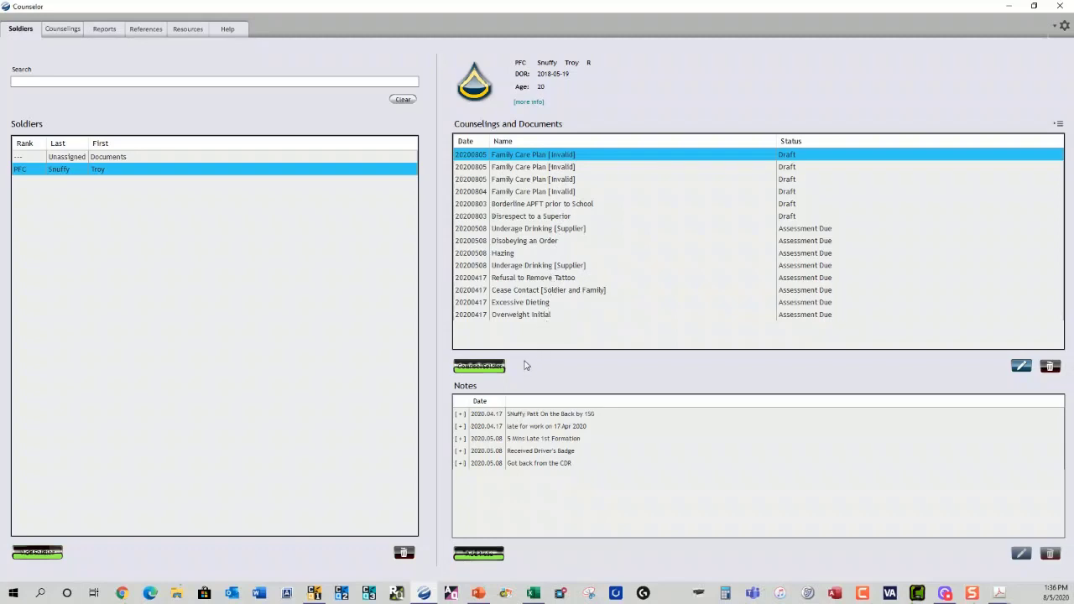
- Expand the first note dated 2020.04.17 in the soldier's notes to read its details
click(459, 414)
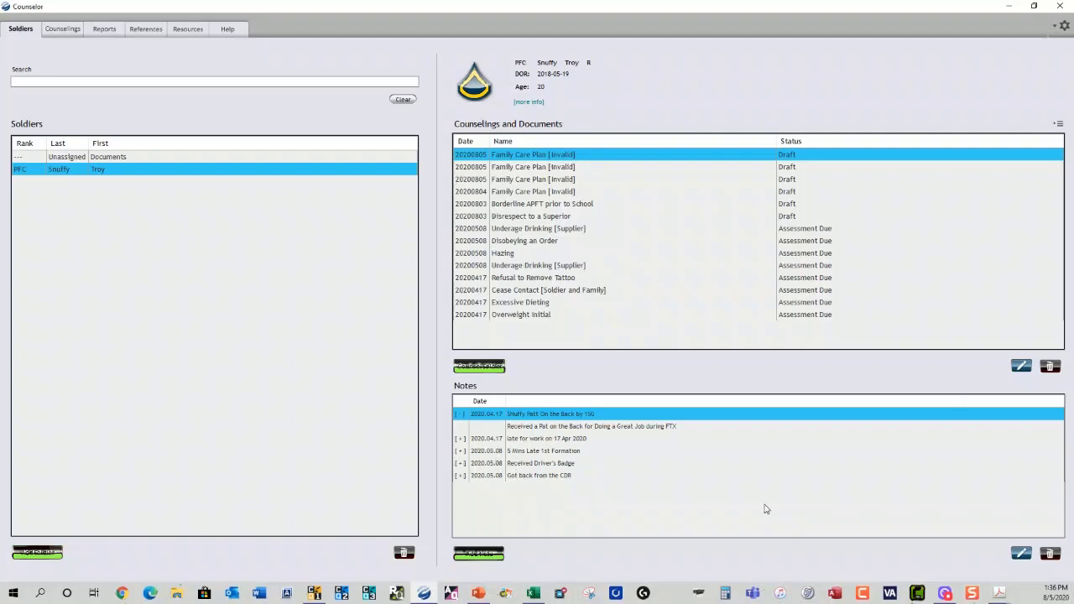
- Browse the full list of counseling categories and expand Weapons to see its documents
click(48, 32)
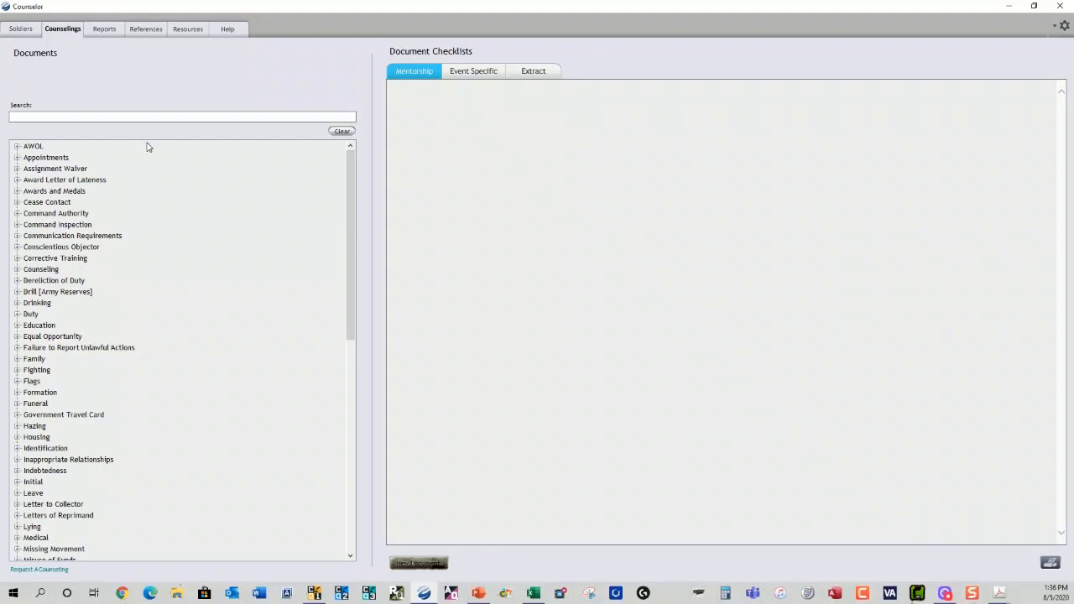
drag(353, 173, 364, 402)
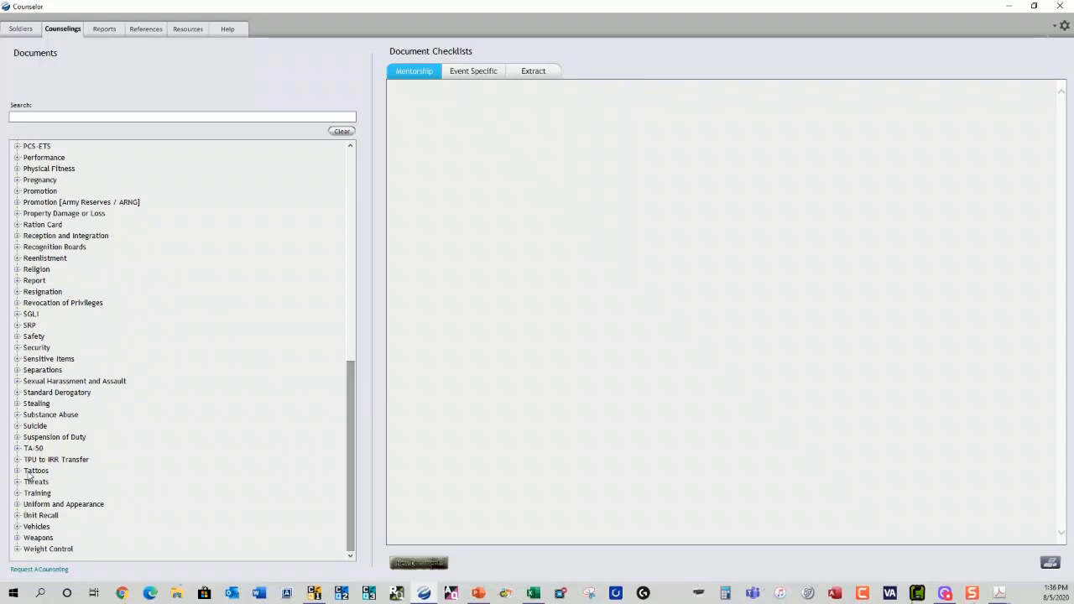
click(17, 537)
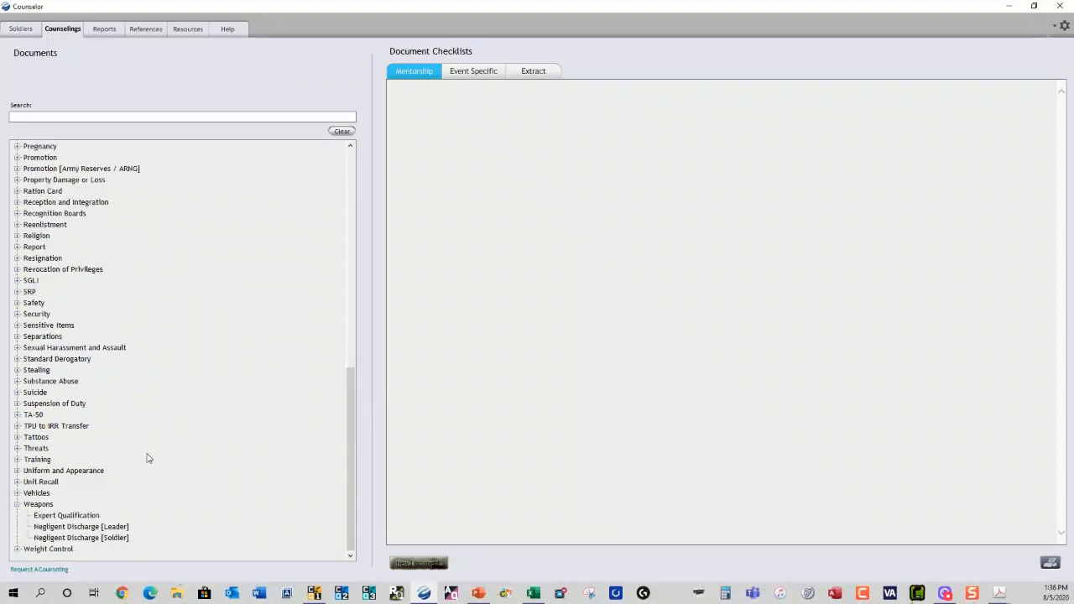
scroll(147, 457, up, 15)
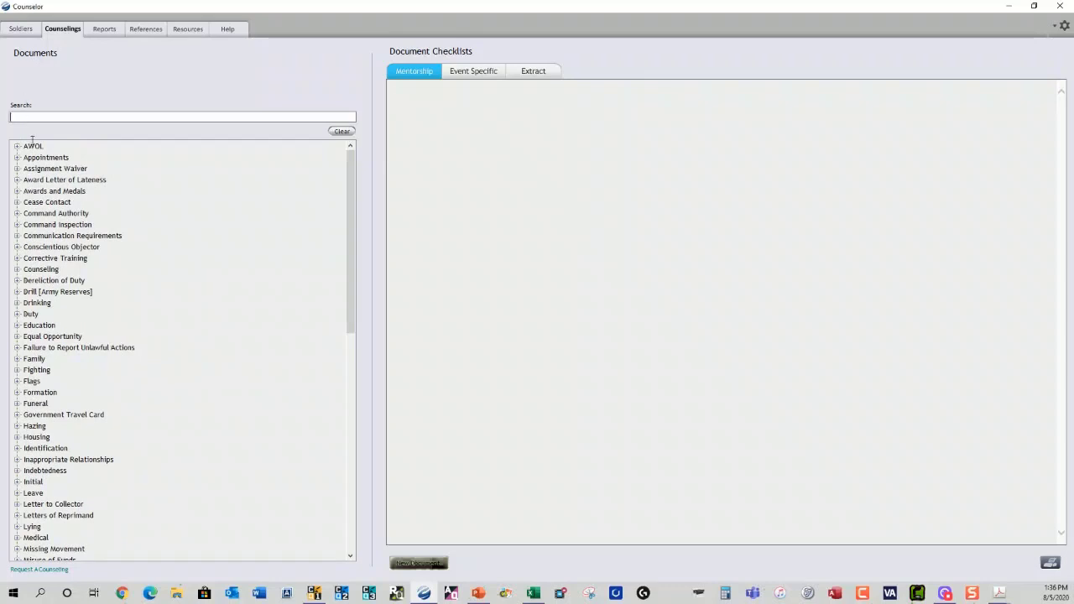
- Search the counselings for "Fami" and select Family Care Plan [Invalid], cancelling the soldier selection
text(Fam)
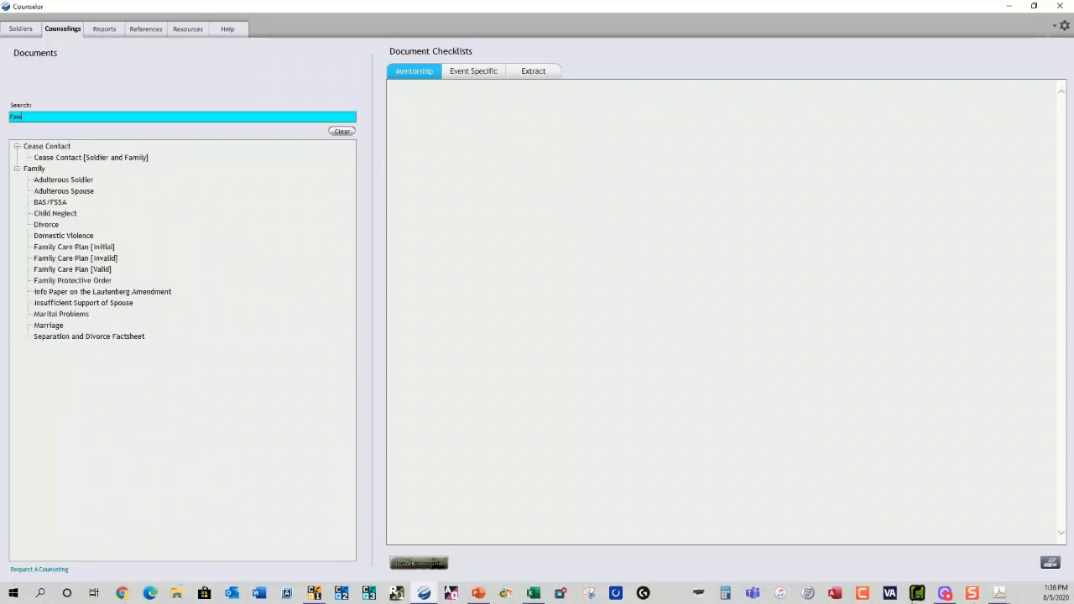
key(BackSpace)
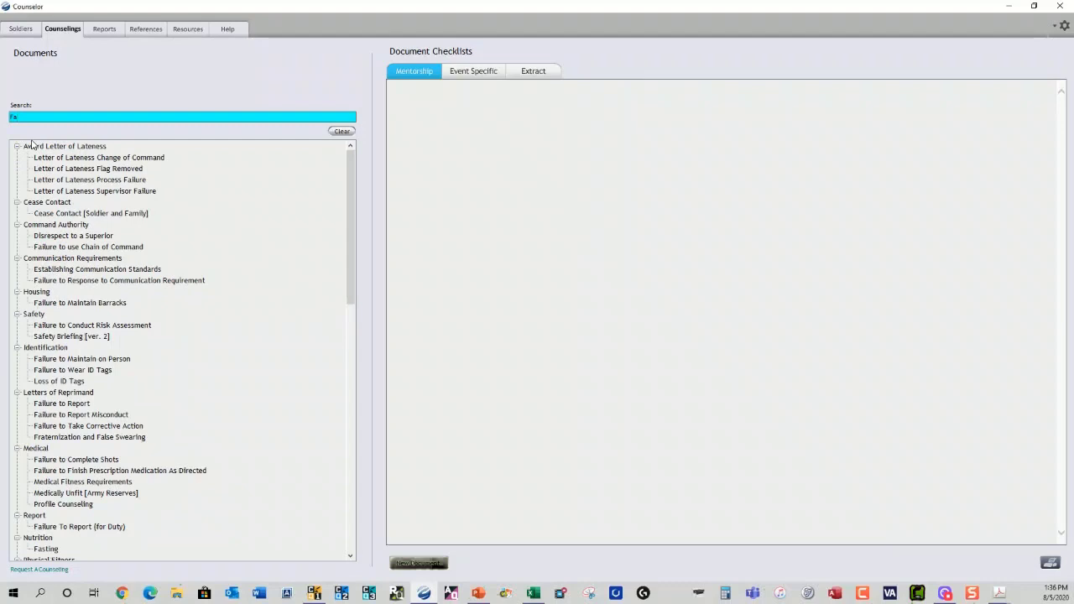
text(mi)
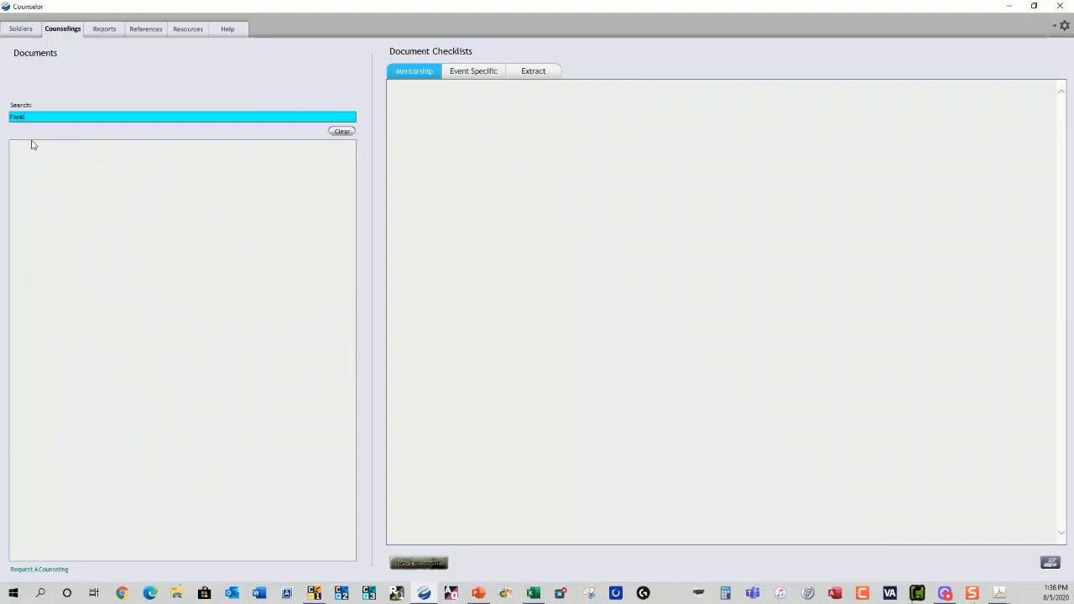
key(BackSpace)
key(BackSpace)
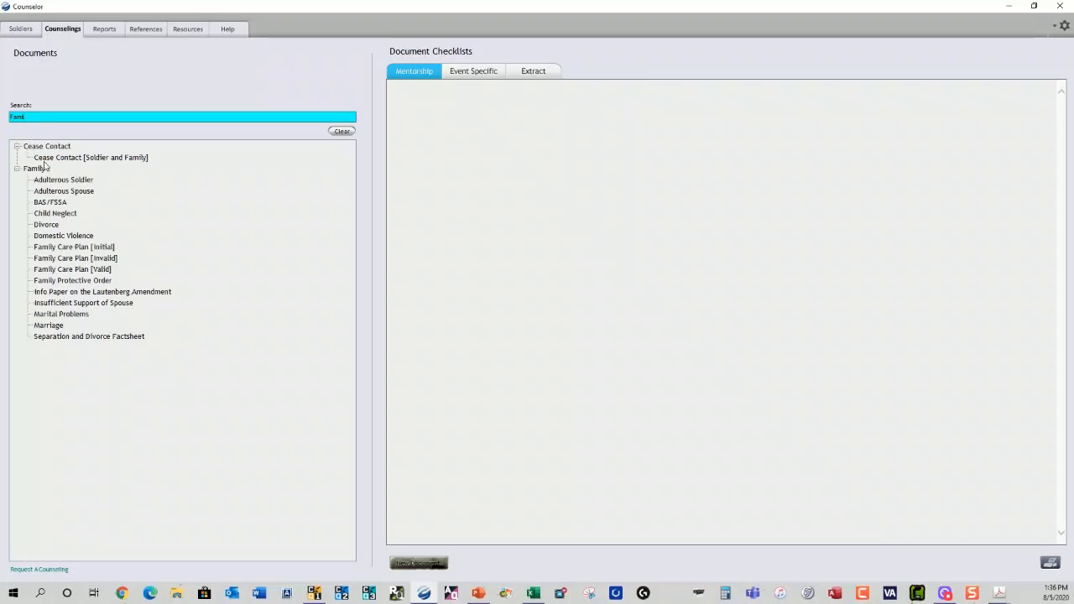
click(98, 260)
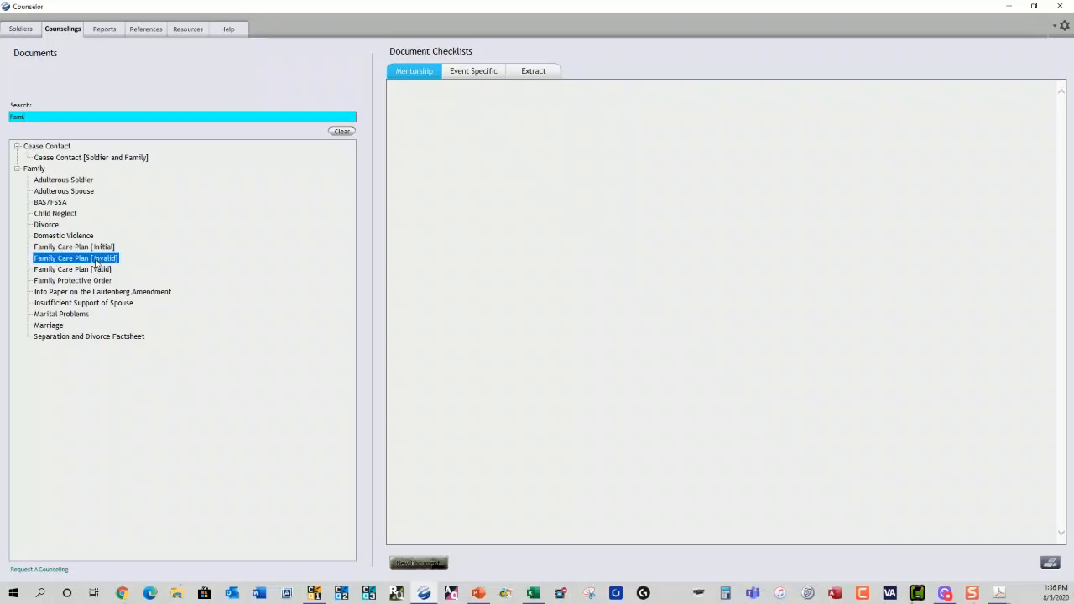
double_click(98, 260)
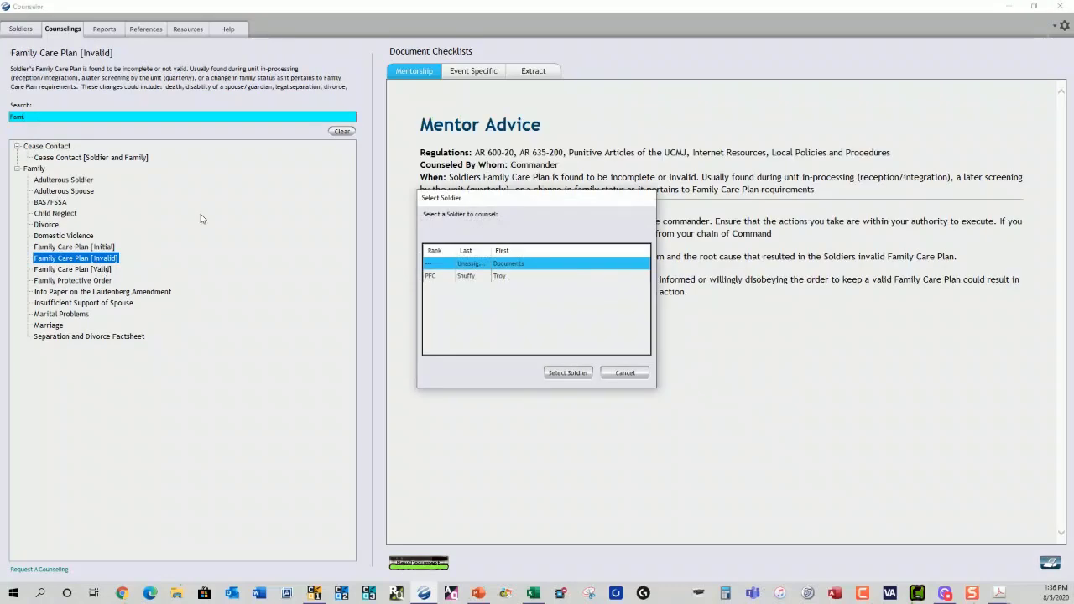
click(624, 373)
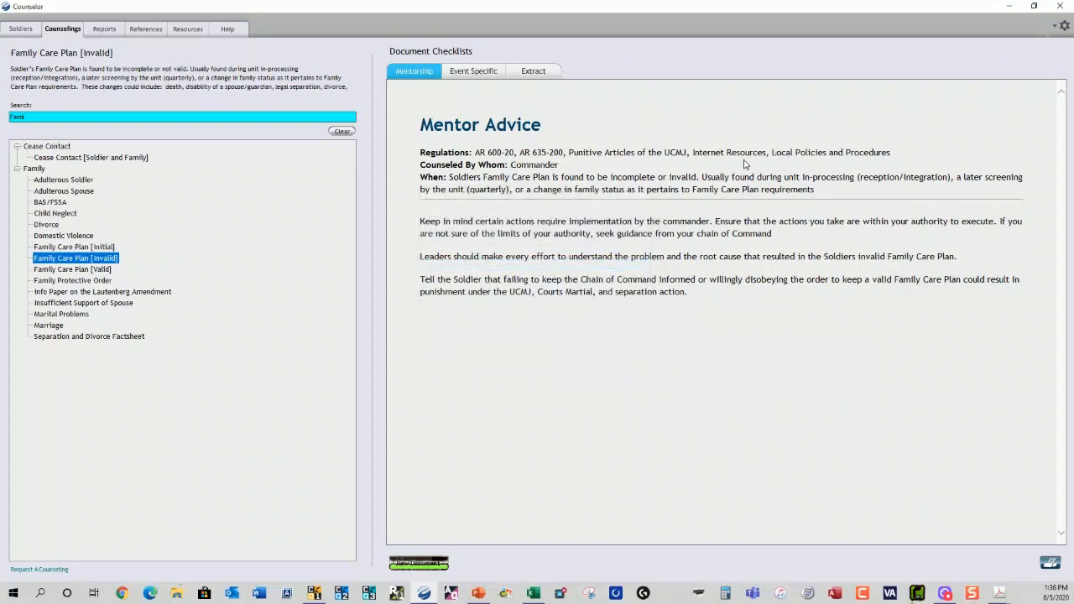
- Review the Family Care Plan [Invalid] document checklists, reading through the regulation extract
click(465, 75)
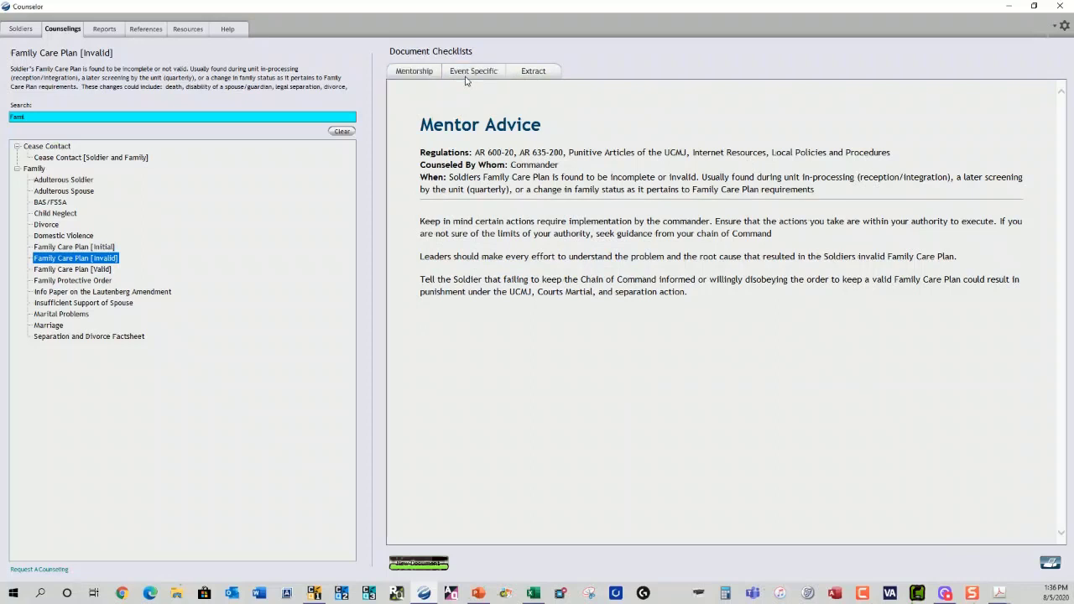
click(533, 73)
scroll(556, 192, down, 15)
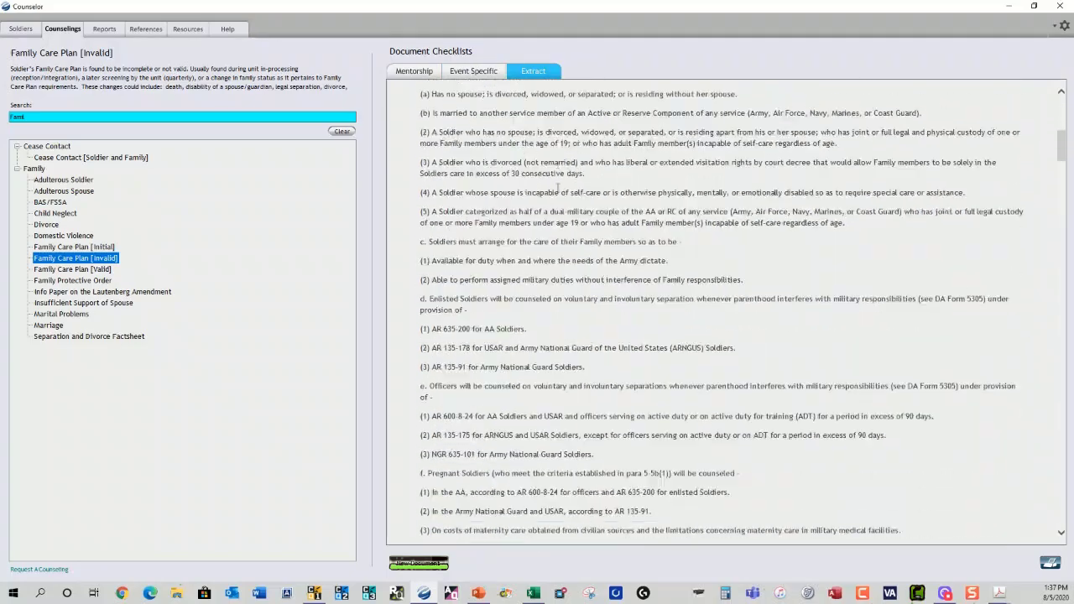
scroll(556, 193, down, 5)
scroll(557, 191, down, 20)
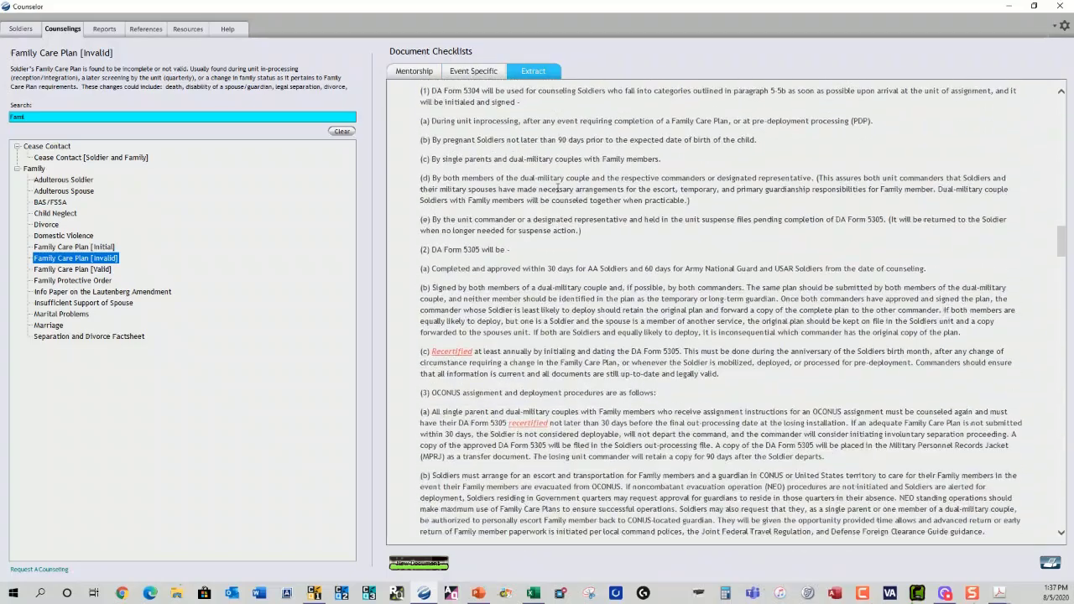
scroll(557, 192, down, 20)
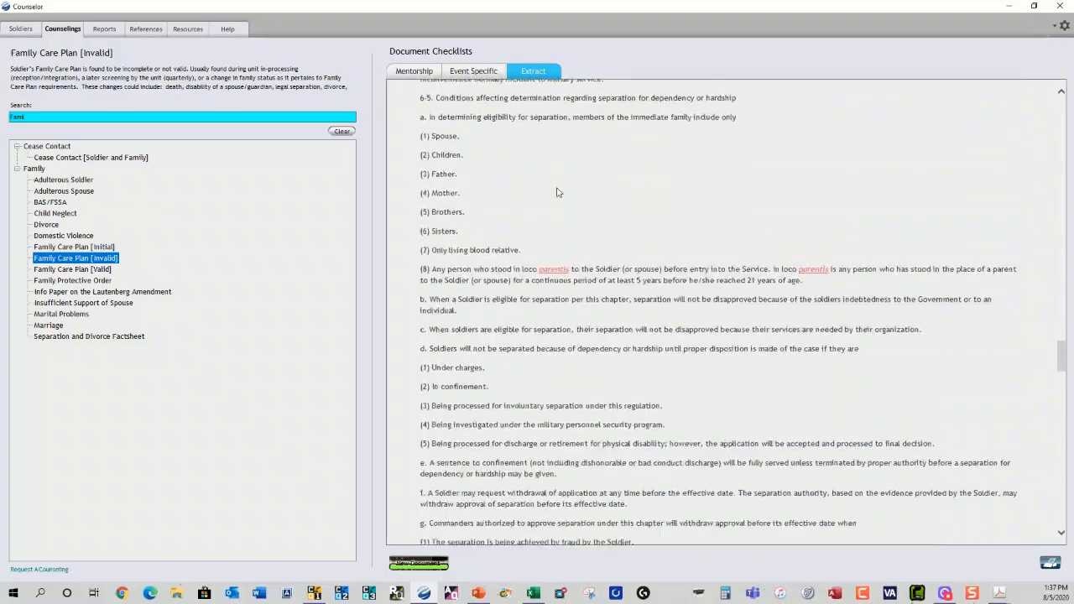
scroll(558, 188, down, 12)
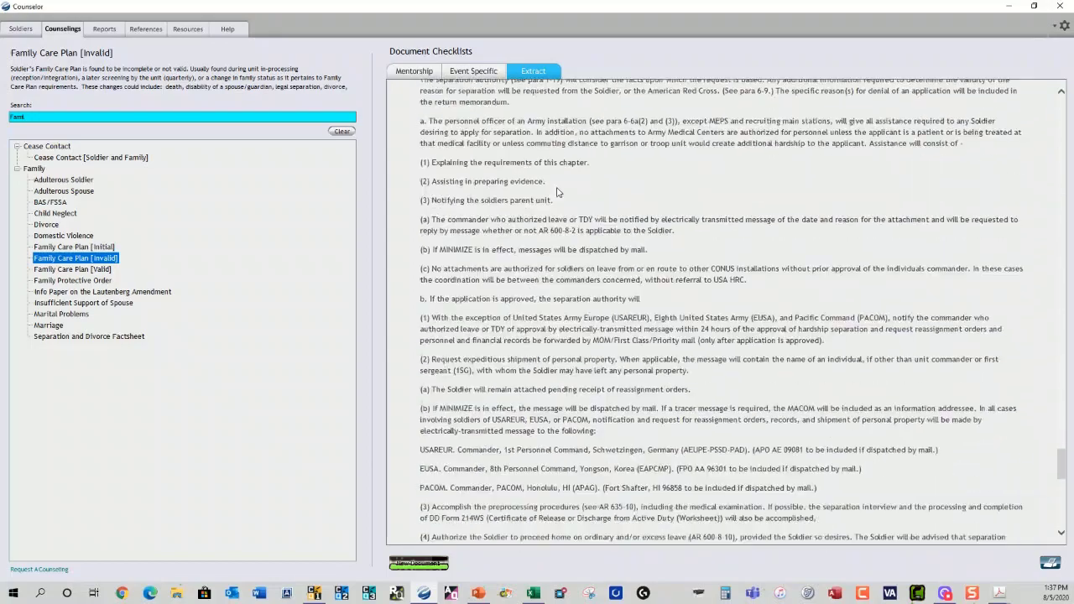
scroll(558, 189, up, 16)
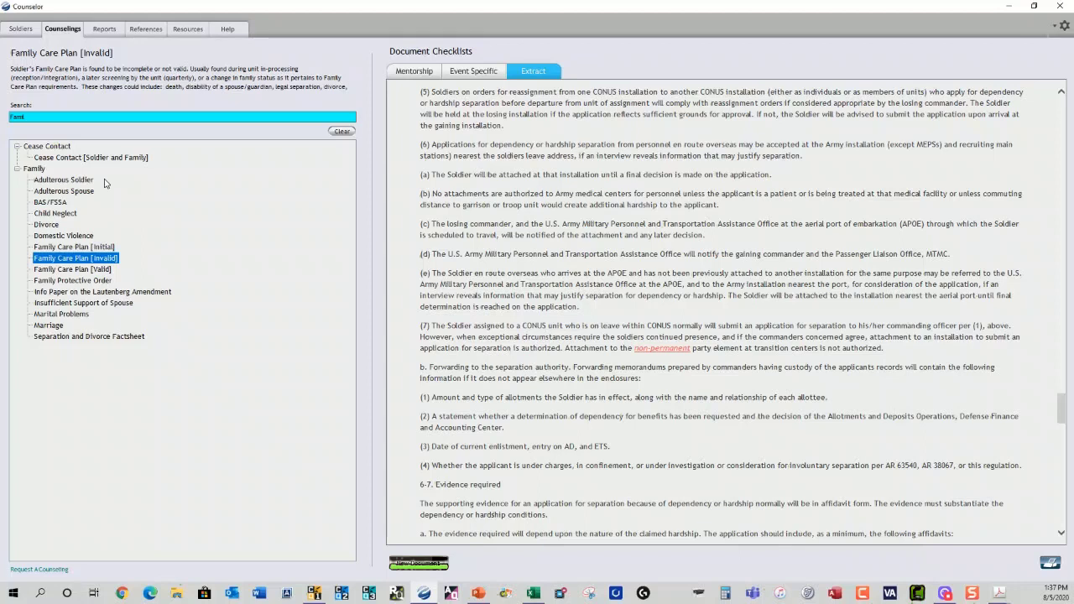
- Create a new Family Care Plan [Invalid] counseling for the PFC
click(415, 570)
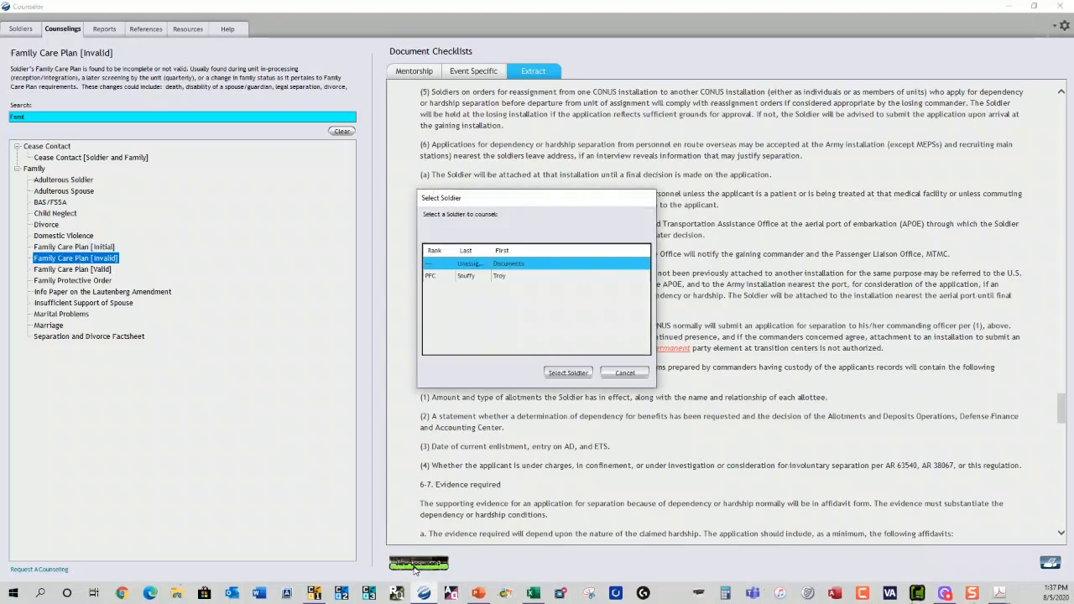
click(436, 276)
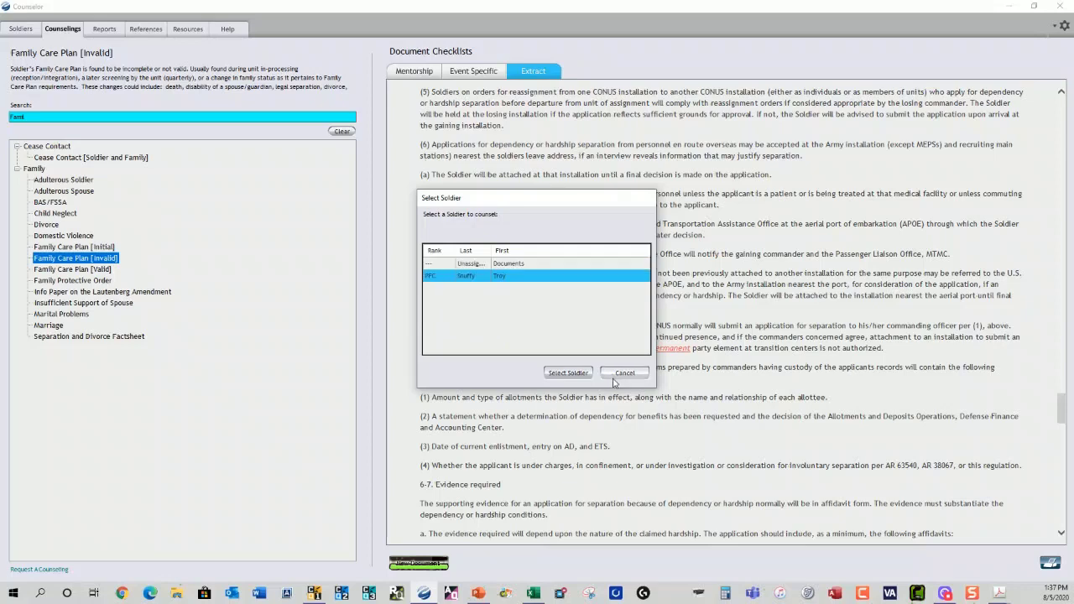
click(568, 373)
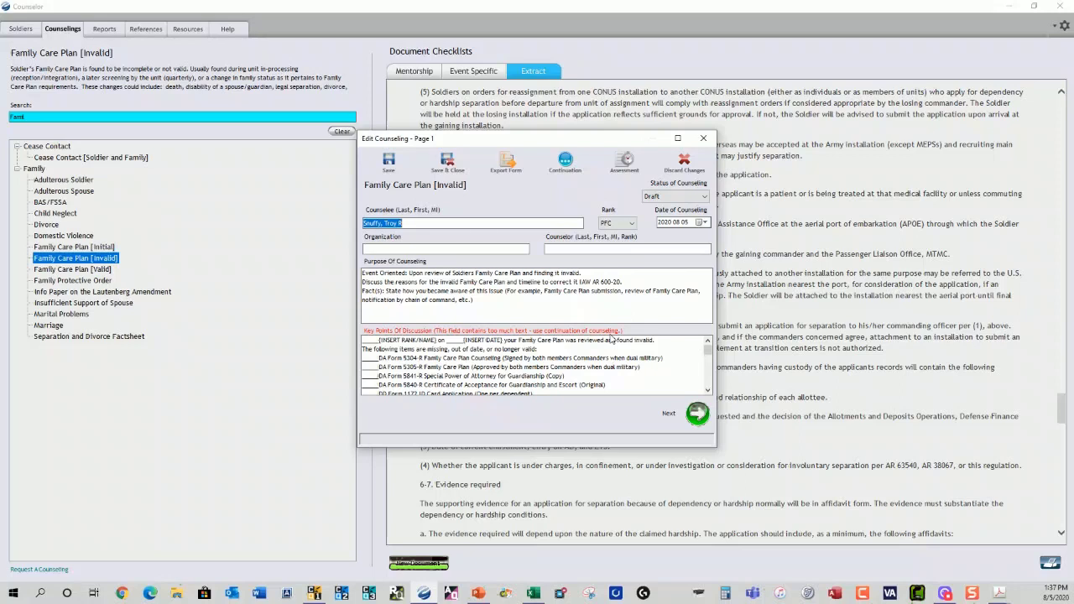
- On page 2, tick the suggested Plan of Action comments from providing the completed plan through conducting a class
click(698, 414)
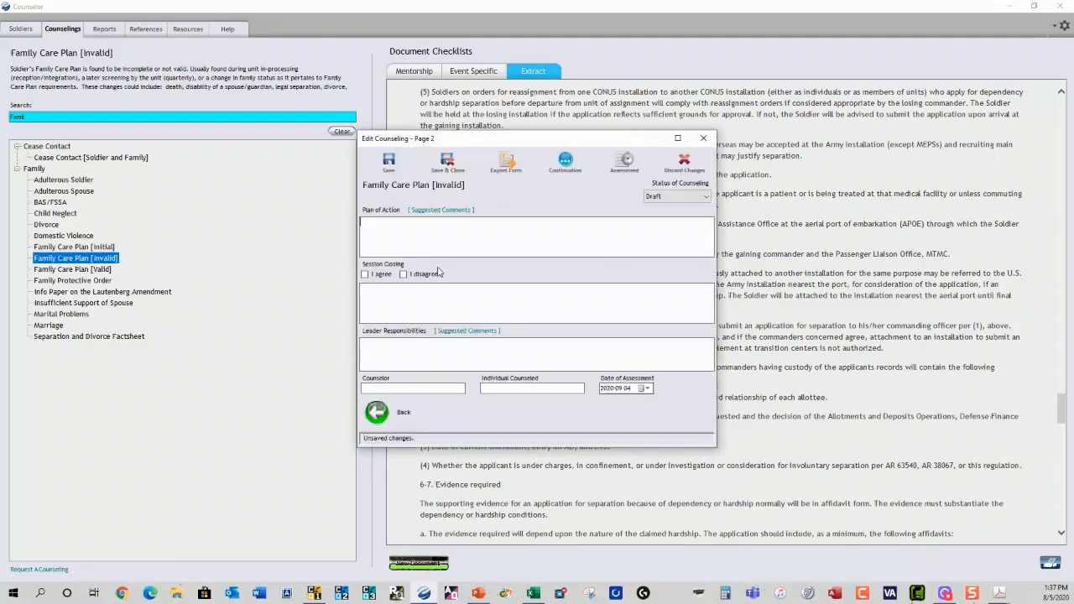
click(441, 209)
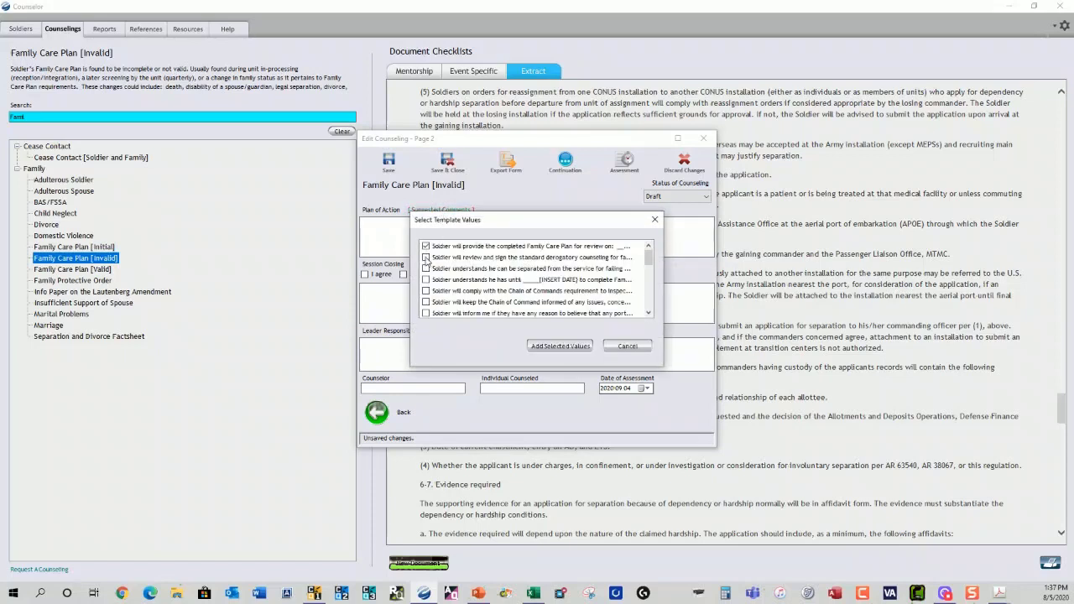
click(425, 258)
click(427, 280)
click(426, 314)
drag(649, 257, 648, 271)
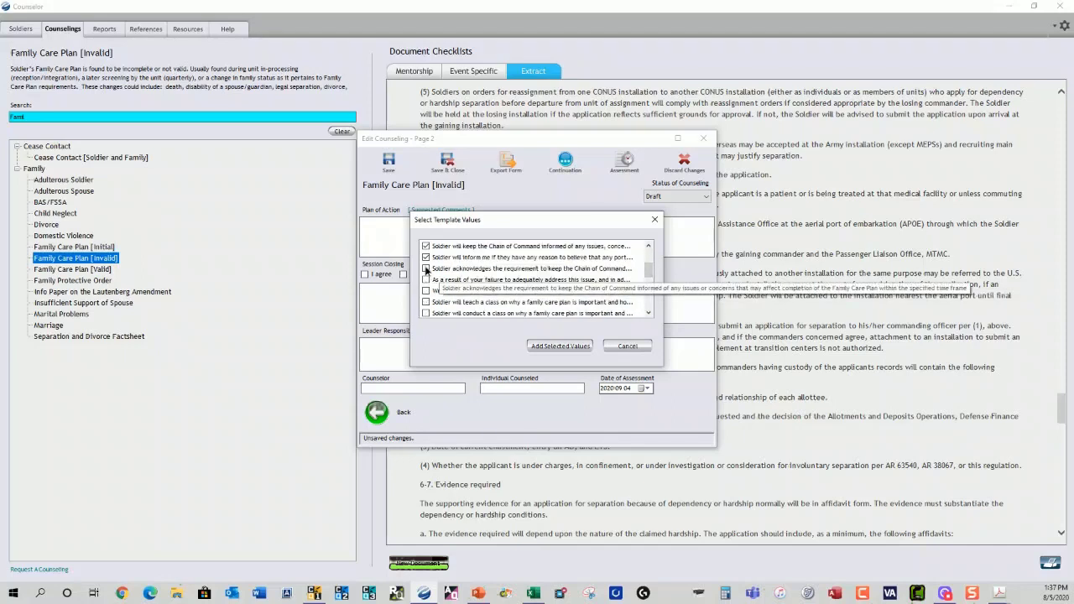
click(426, 268)
click(426, 291)
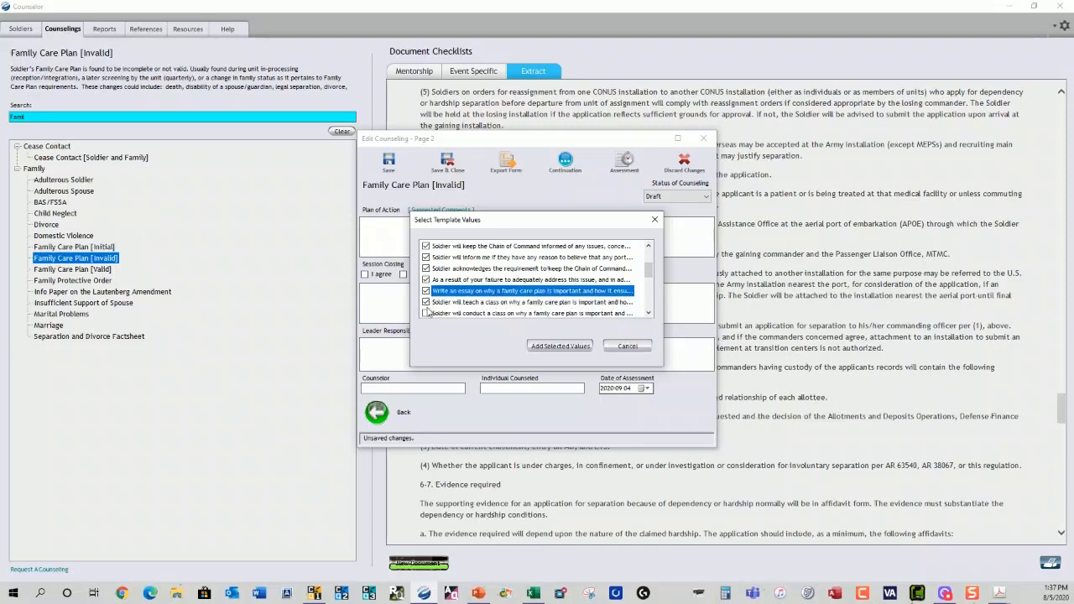
click(426, 313)
- Tick the Plan of Action suggestions for the policy letter, the SOP, corrective training and the commander's possible disqualification
click(648, 312)
click(648, 312)
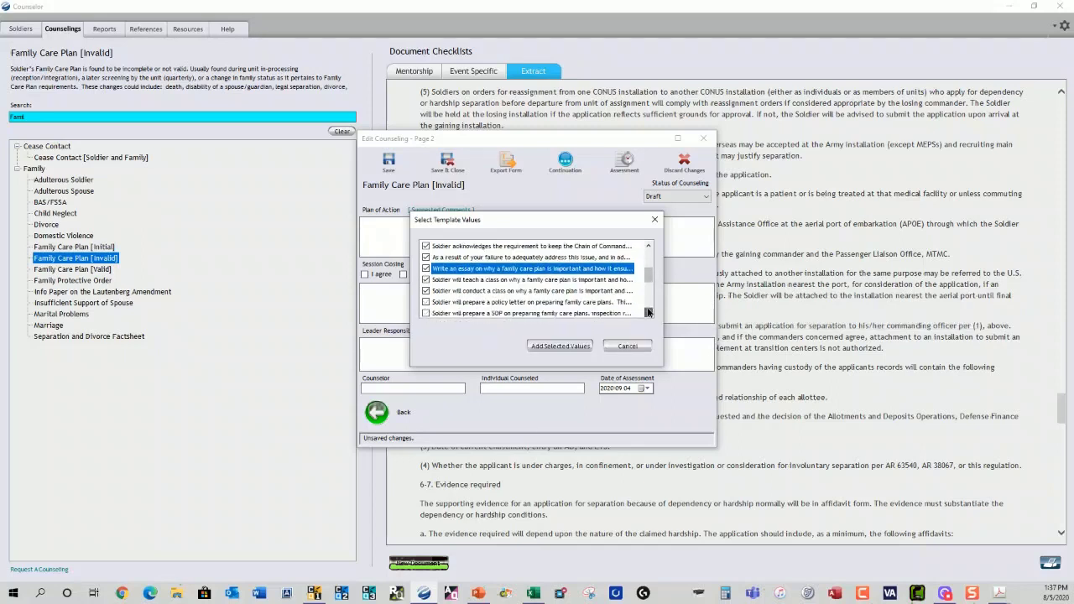
scroll(647, 312, down, 3)
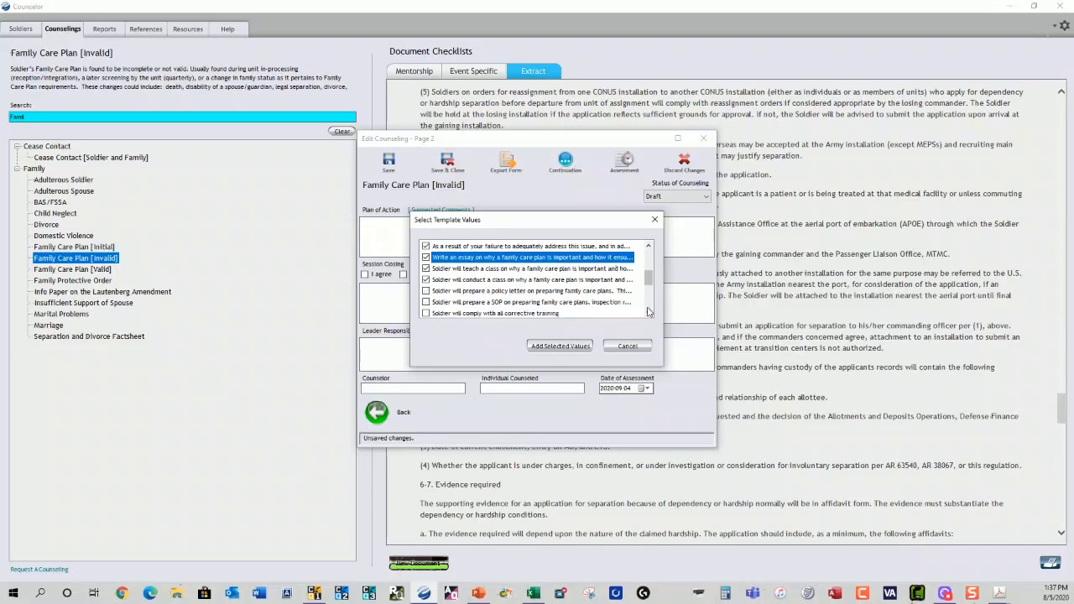
click(648, 246)
click(648, 246)
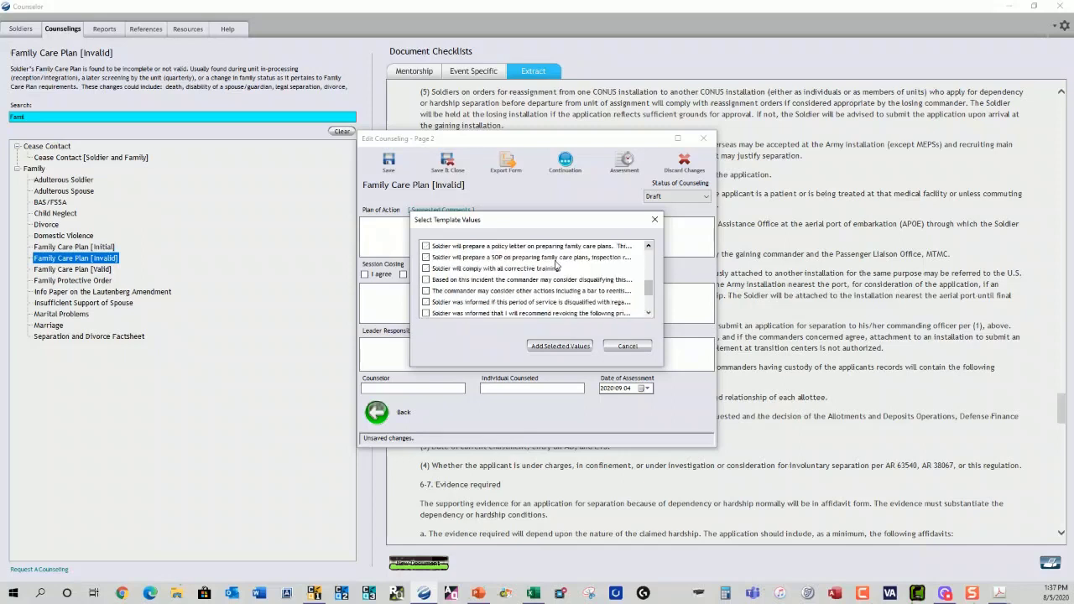
click(648, 246)
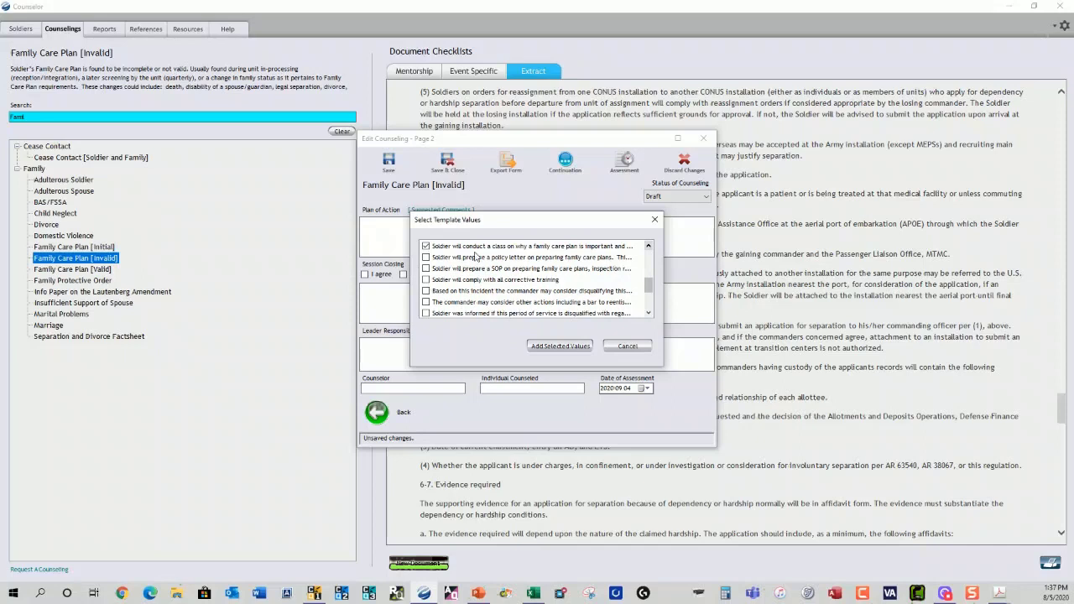
click(426, 269)
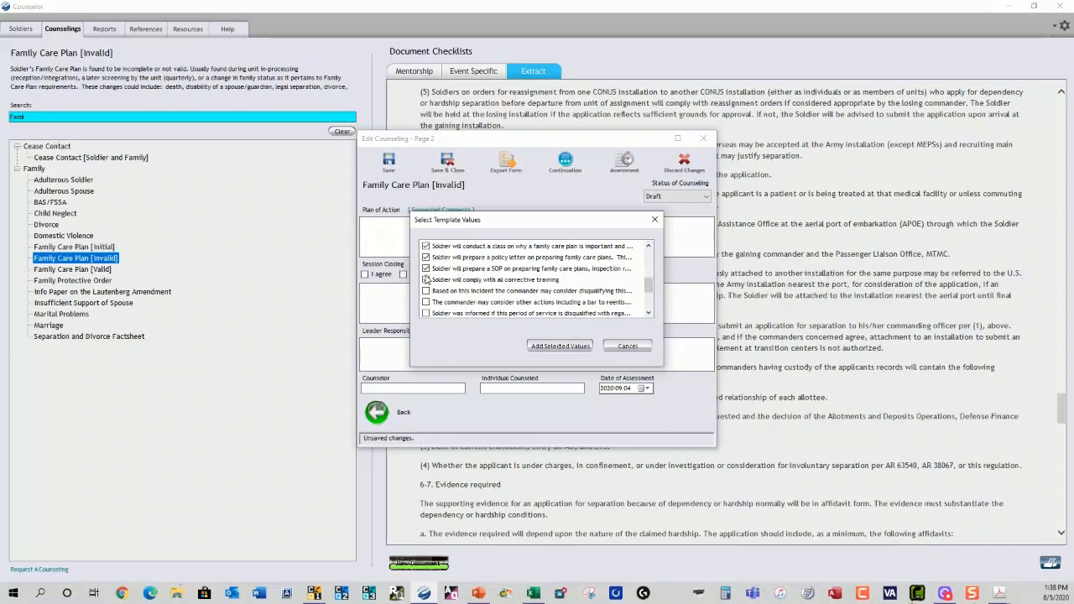
click(426, 291)
- Tick the suggestions from bar to reenlistment through the separate flag or bar counseling, and add all selected comments to the Plan of Action
click(648, 313)
click(648, 313)
click(648, 313)
click(649, 313)
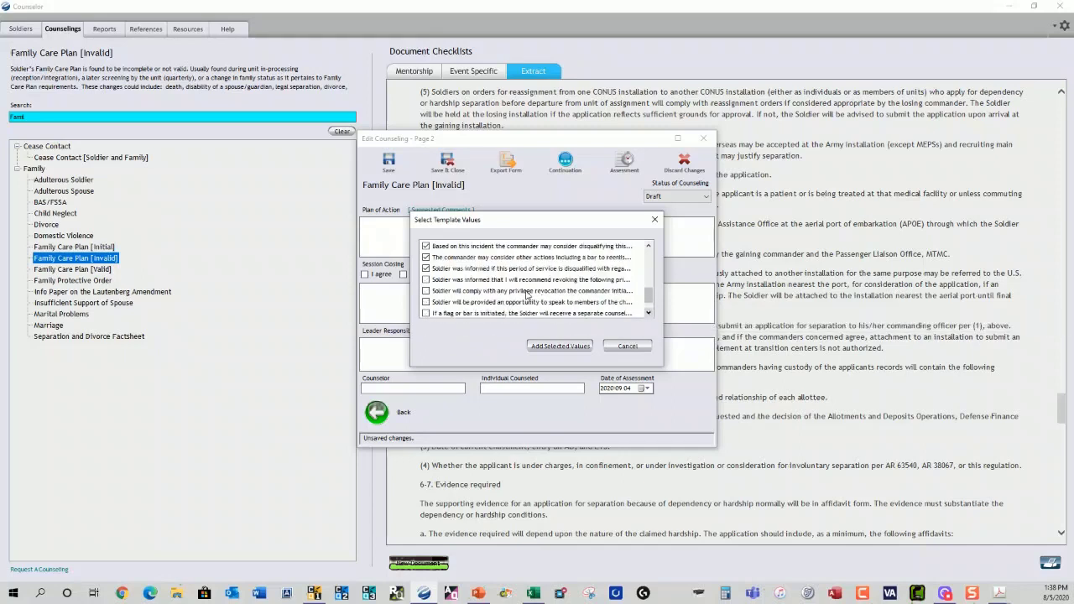
click(426, 280)
click(425, 302)
click(425, 313)
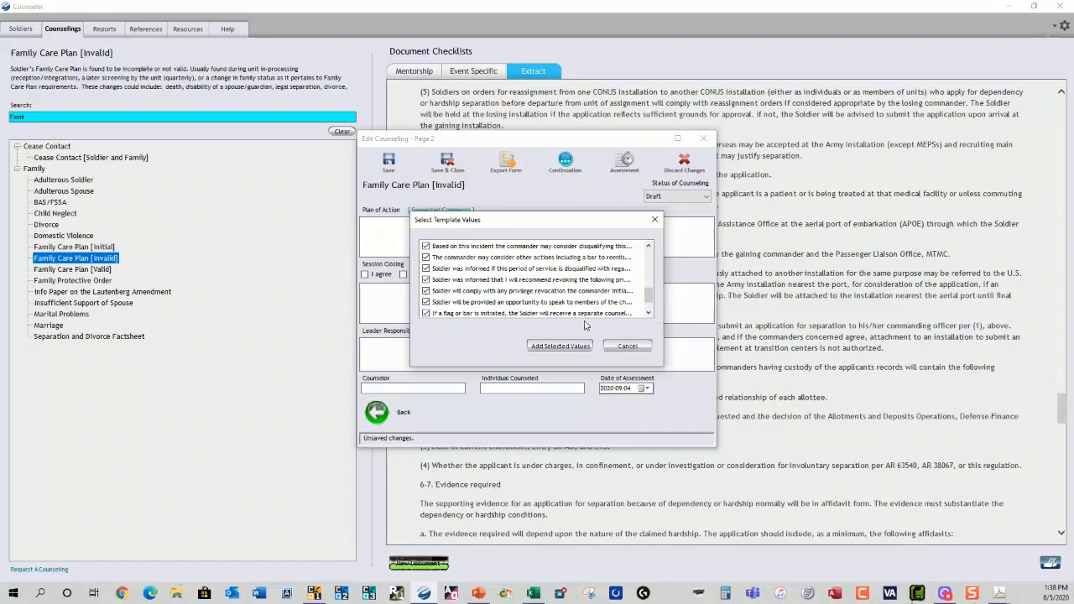
click(649, 313)
click(648, 313)
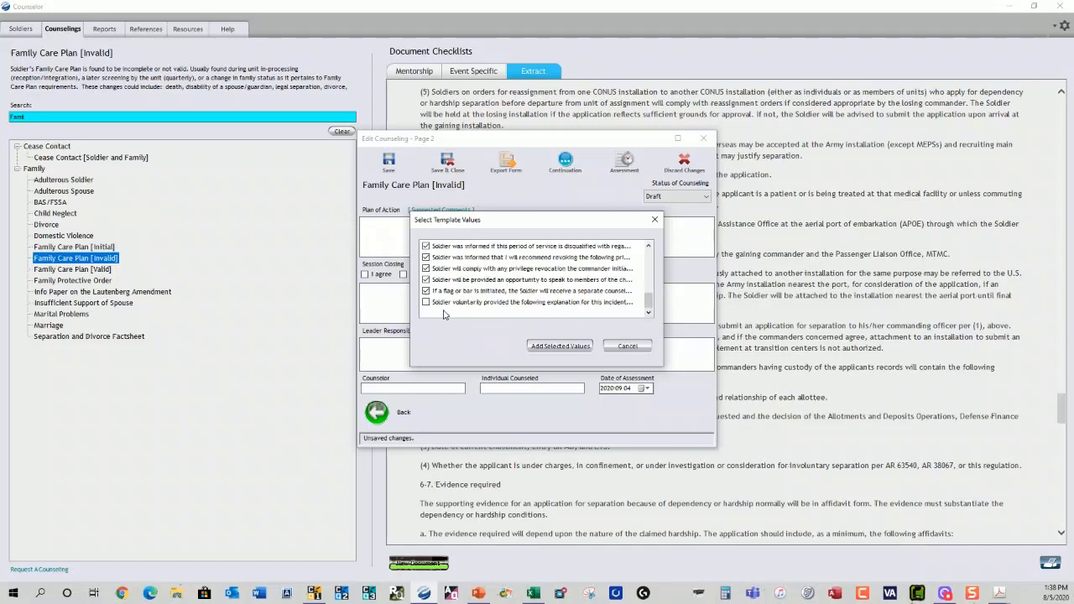
click(561, 345)
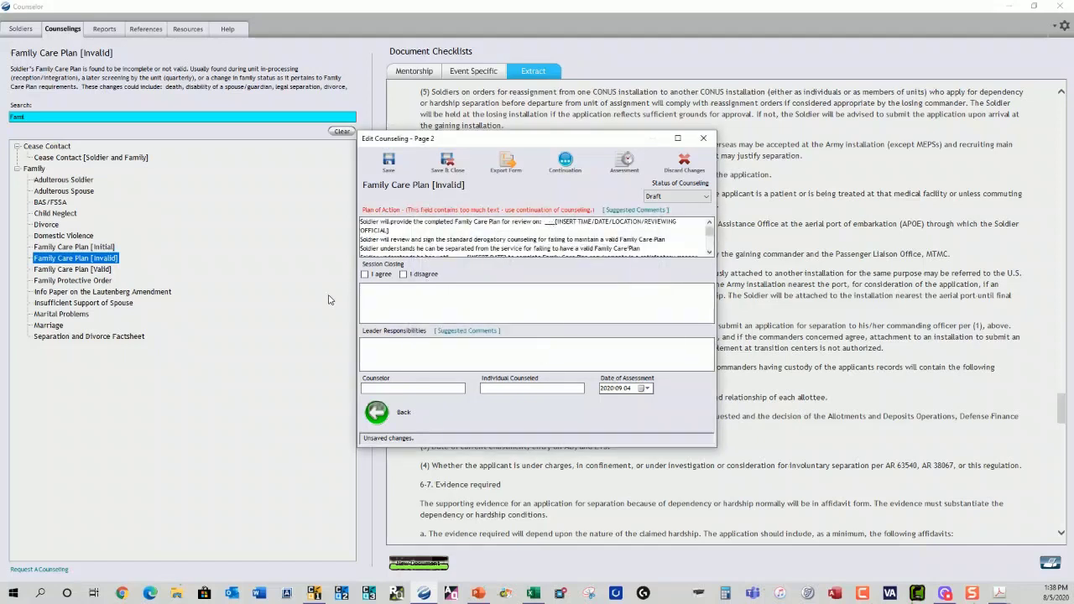
- Tick I agree under Session Closing and add all five suggested comments to Leader Responsibilities
click(365, 274)
click(472, 333)
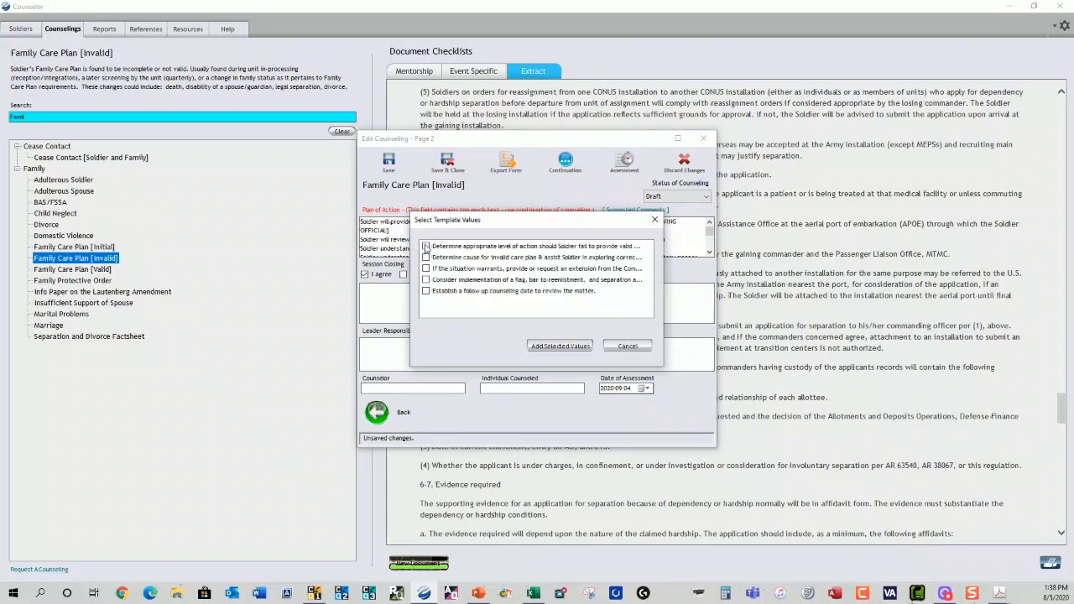
click(425, 257)
click(425, 268)
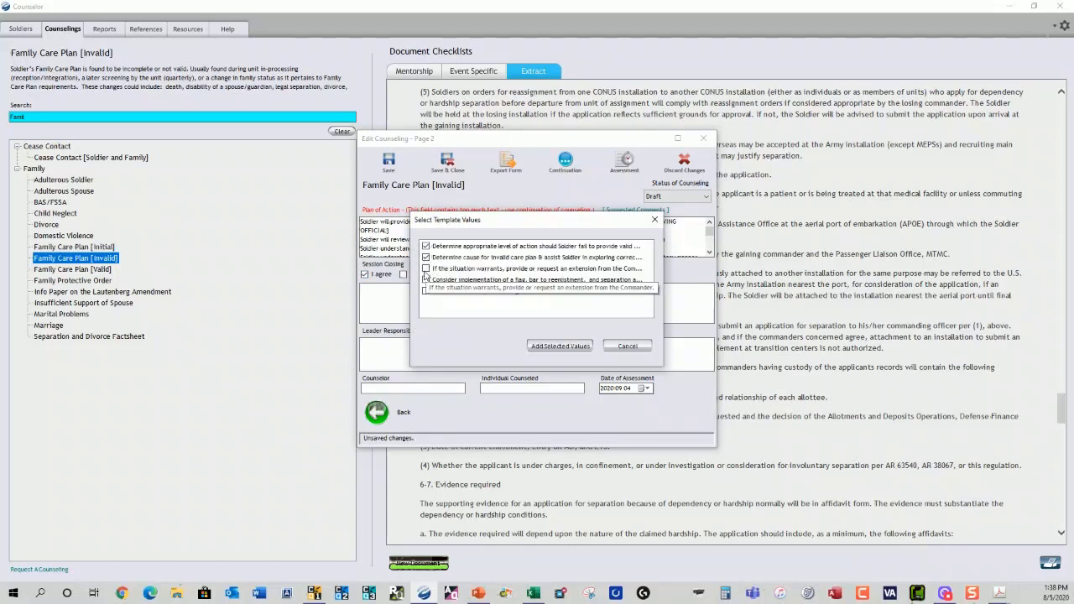
click(425, 279)
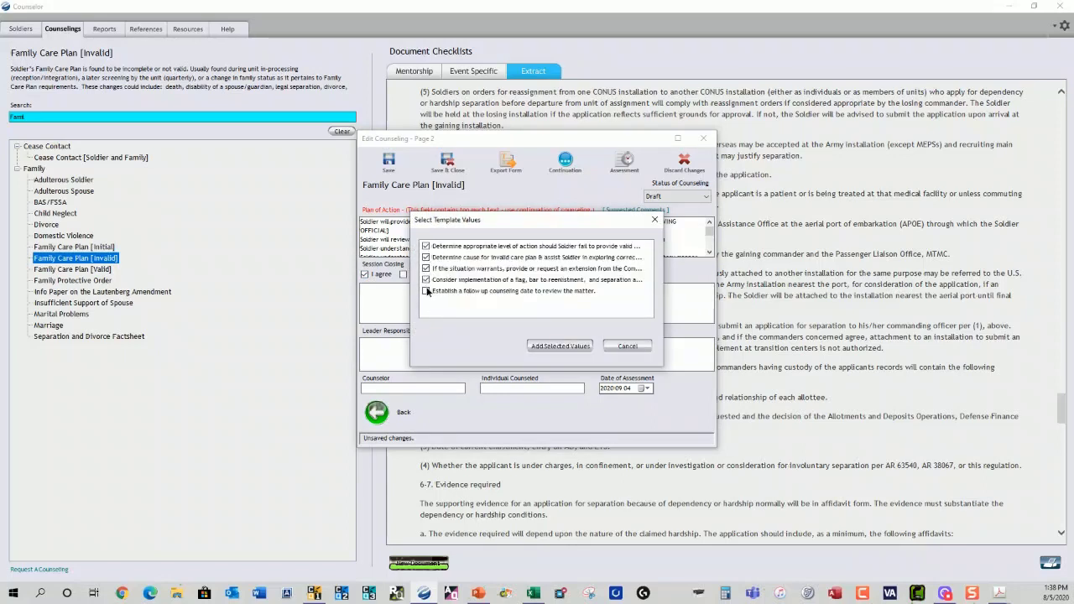
click(547, 347)
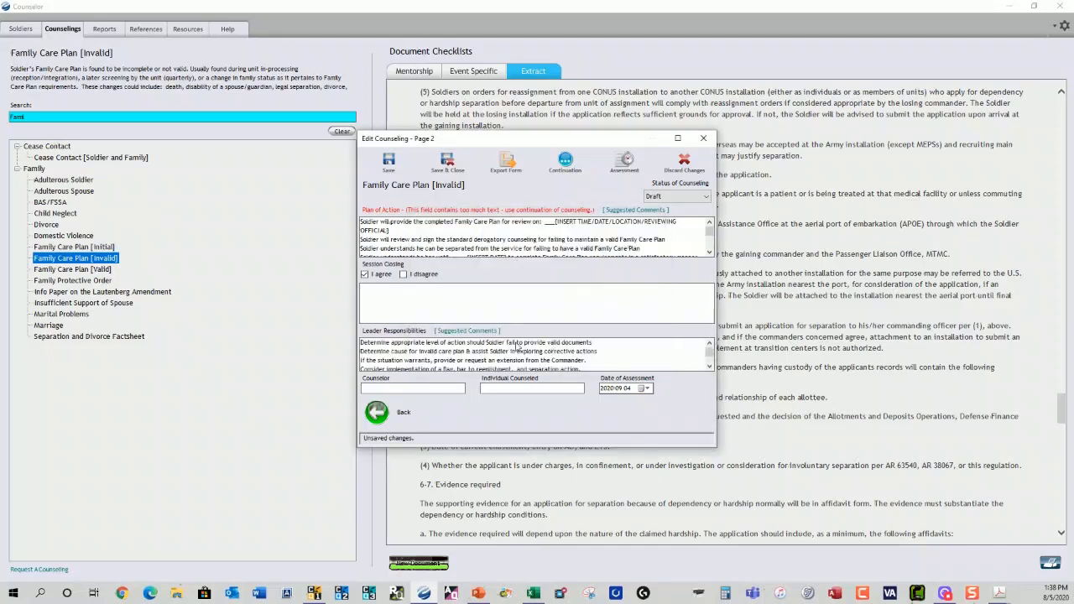
scroll(447, 367, down, 1)
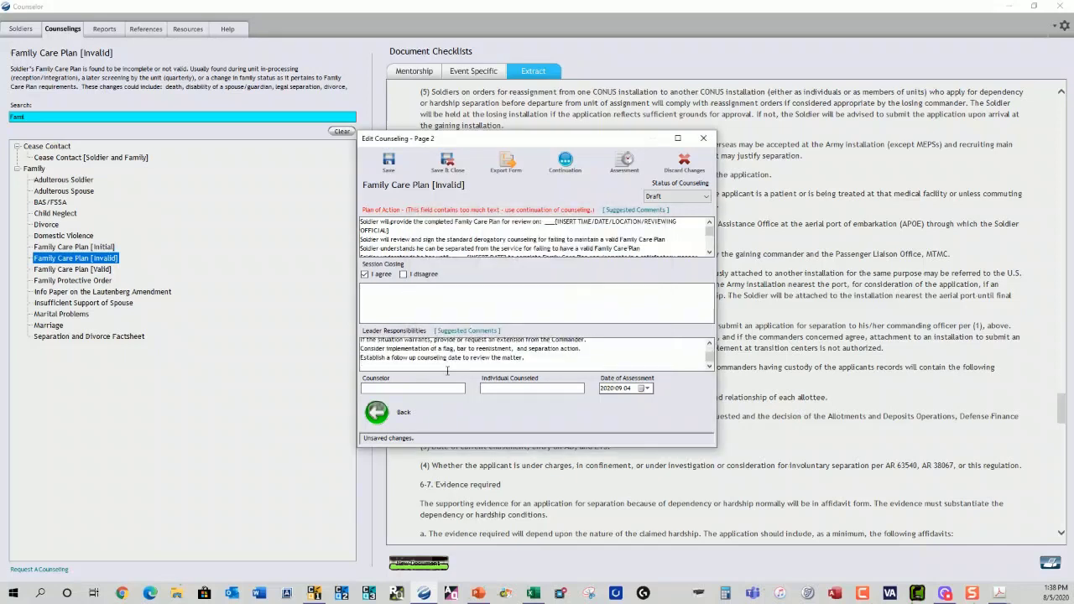
- Insert all five template values into the counseling's Assessment, then save and close it
click(624, 162)
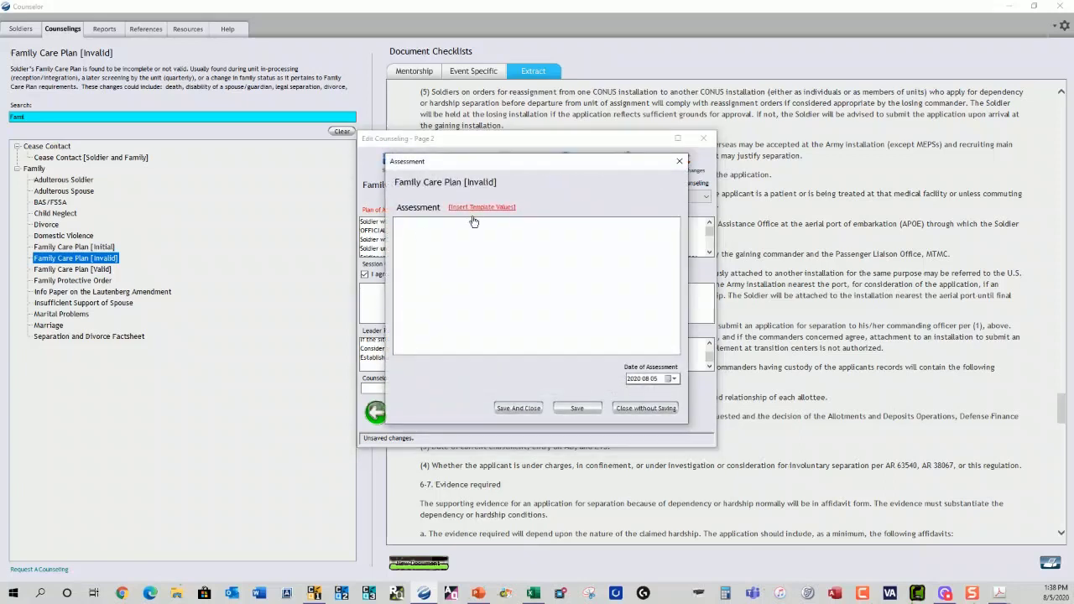
click(478, 207)
click(425, 246)
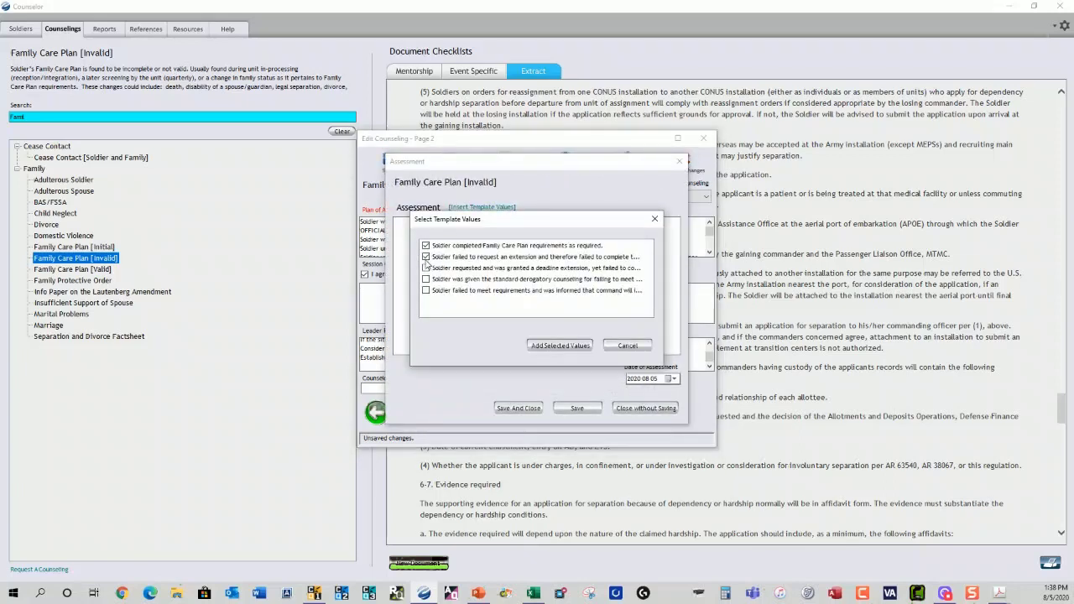
click(425, 267)
click(426, 290)
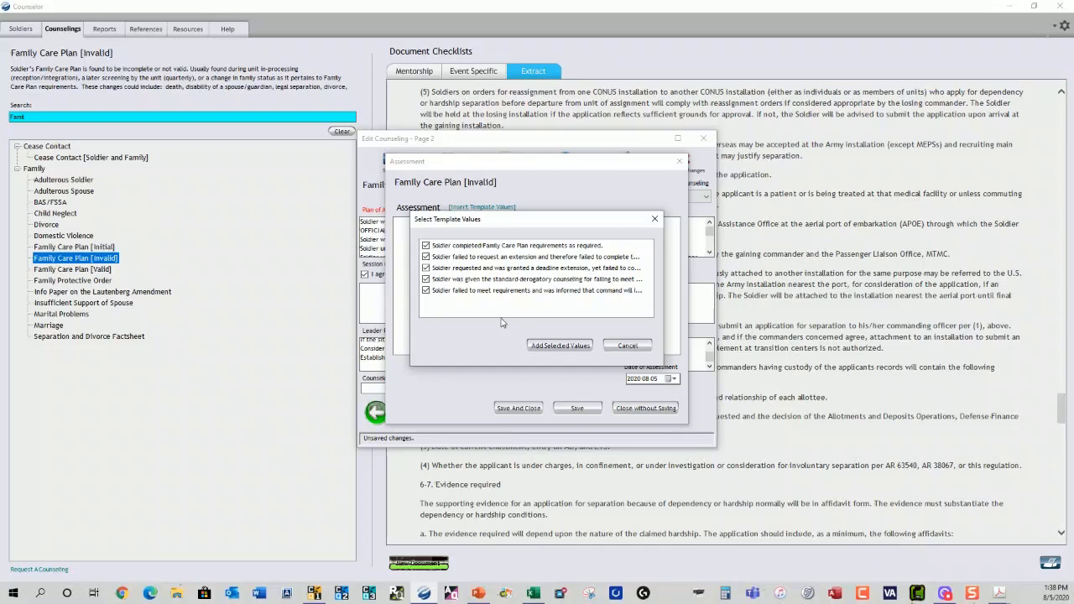
click(575, 350)
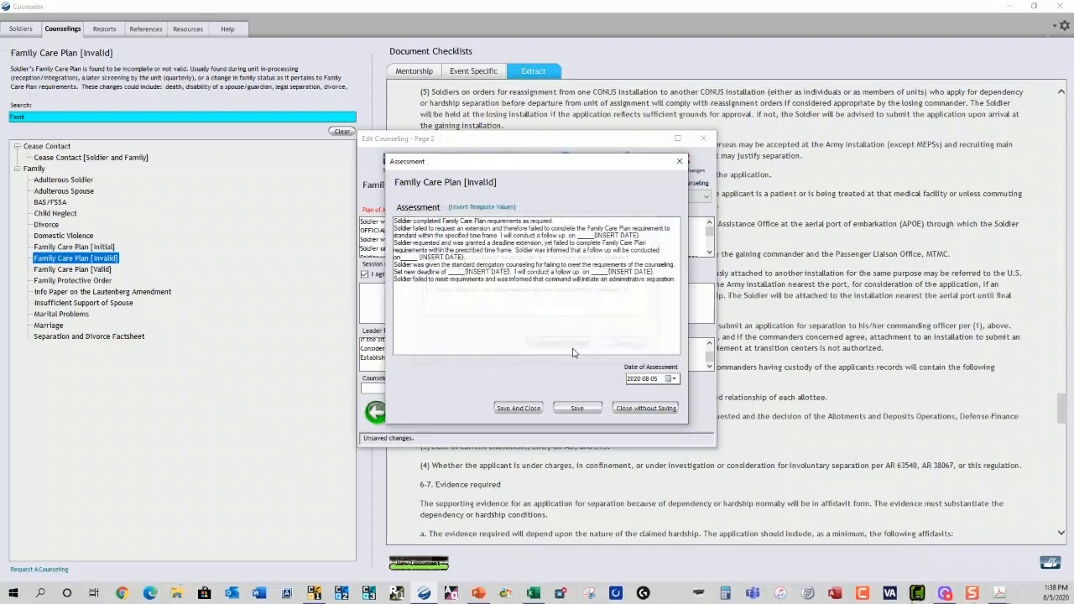
click(505, 408)
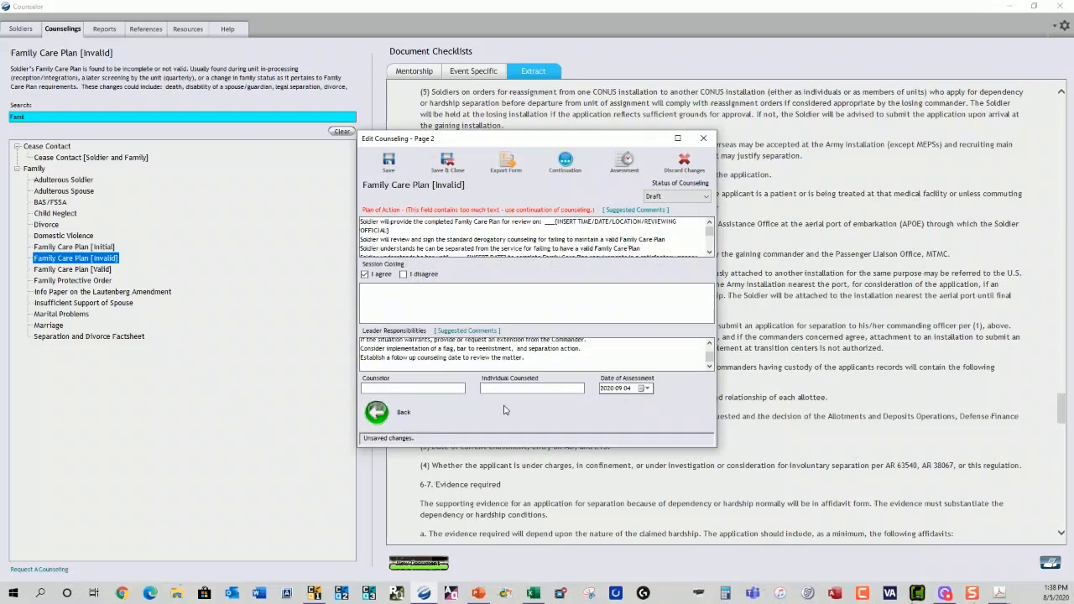
- Export the counseling form as a PDF named test32, automatically generating the Continuation of Counseling and exporting it as well
click(506, 162)
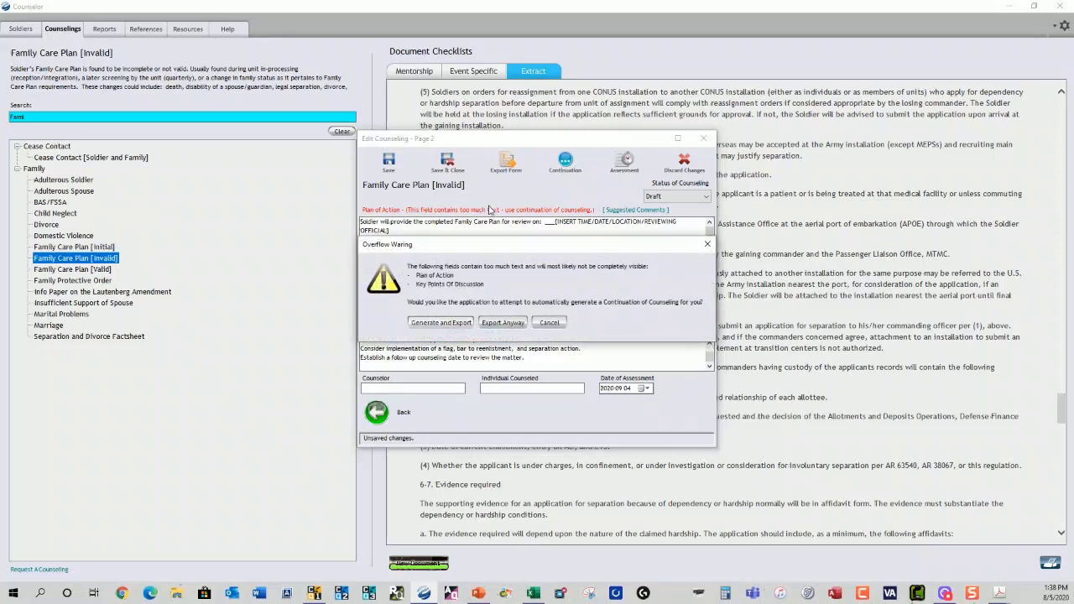
click(435, 323)
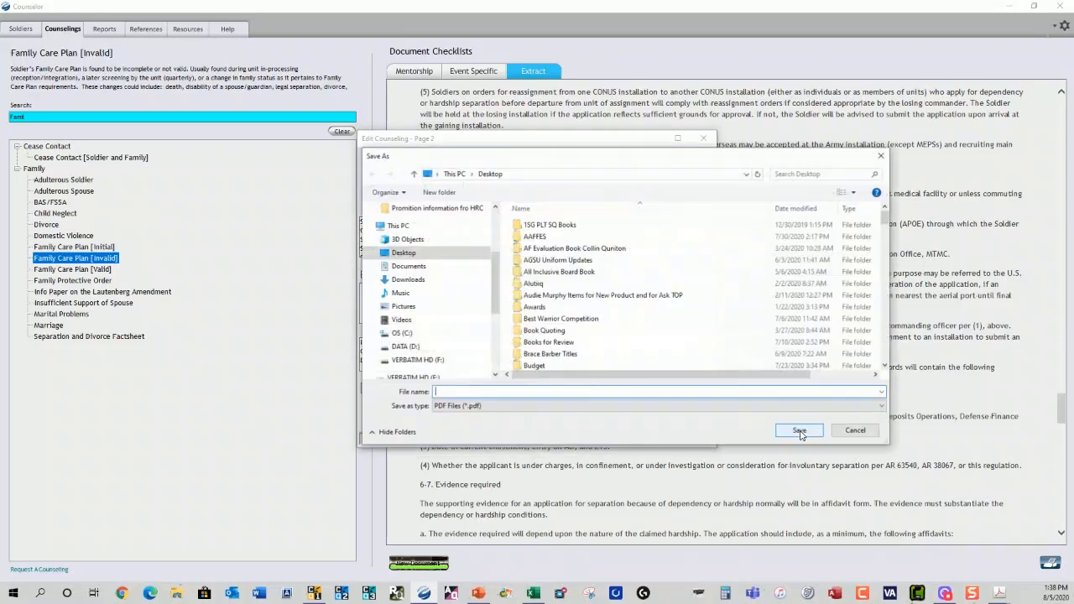
text(te)
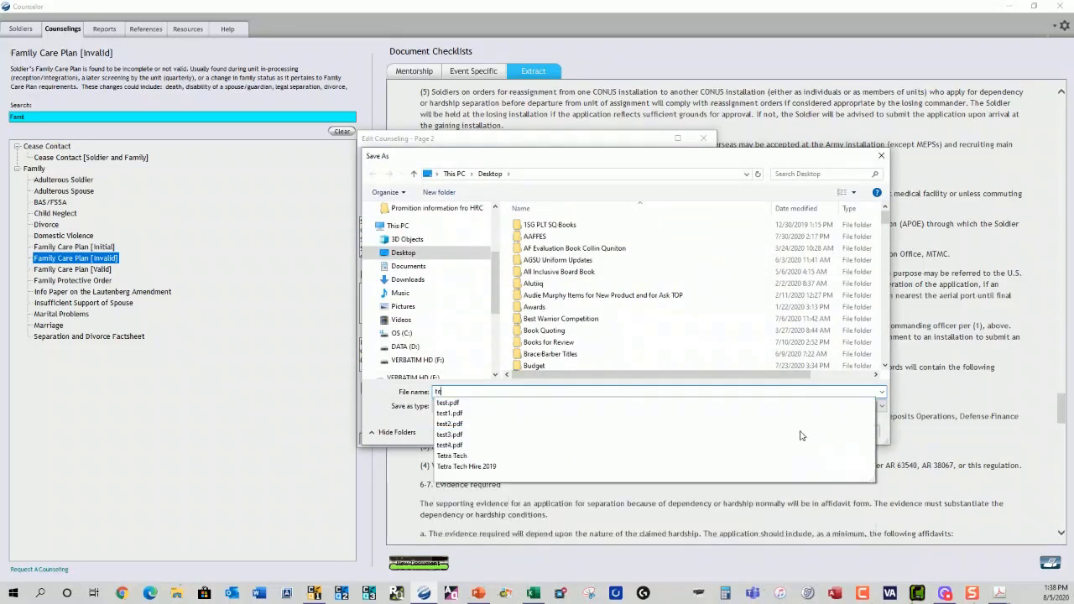
text(st32)
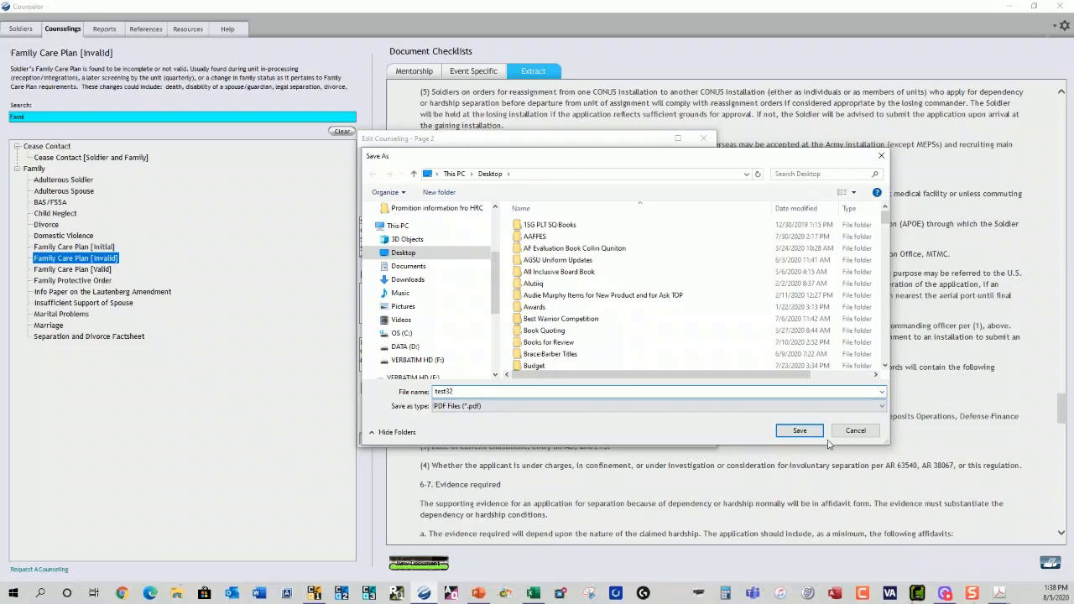
click(805, 434)
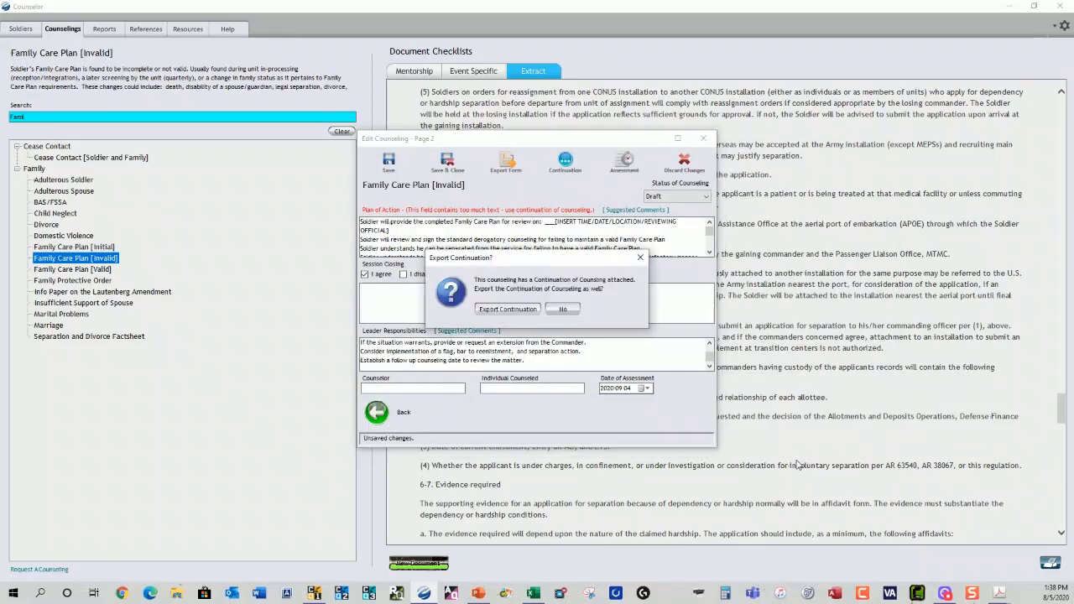
click(503, 311)
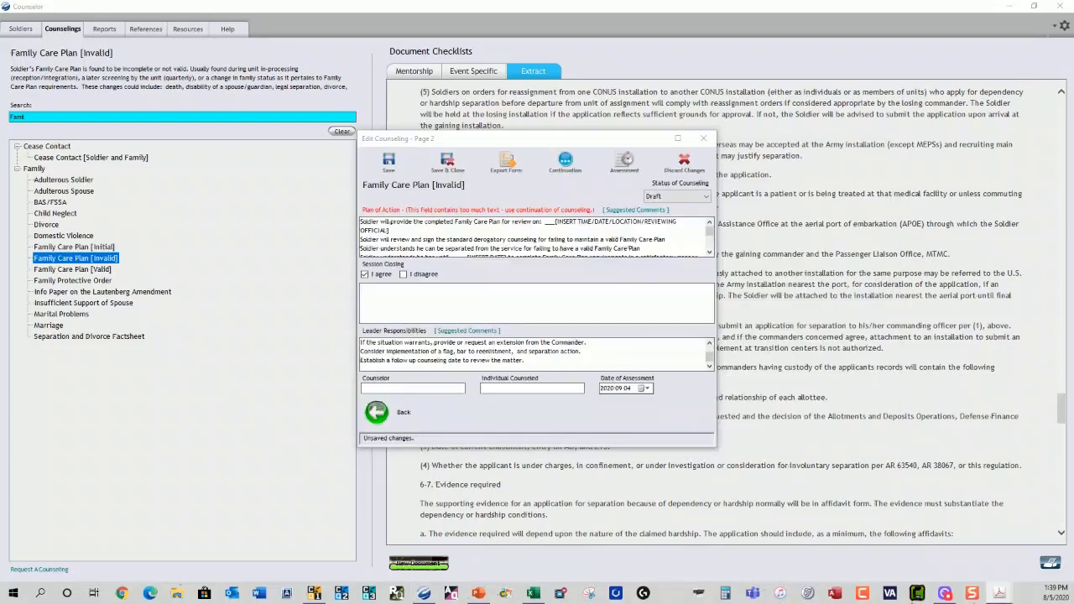
- Move the exported test33.pdf window aside and close the Family Care Plan [Invalid] counseling editor, answering the save prompt
drag(282, 89, 901, 19)
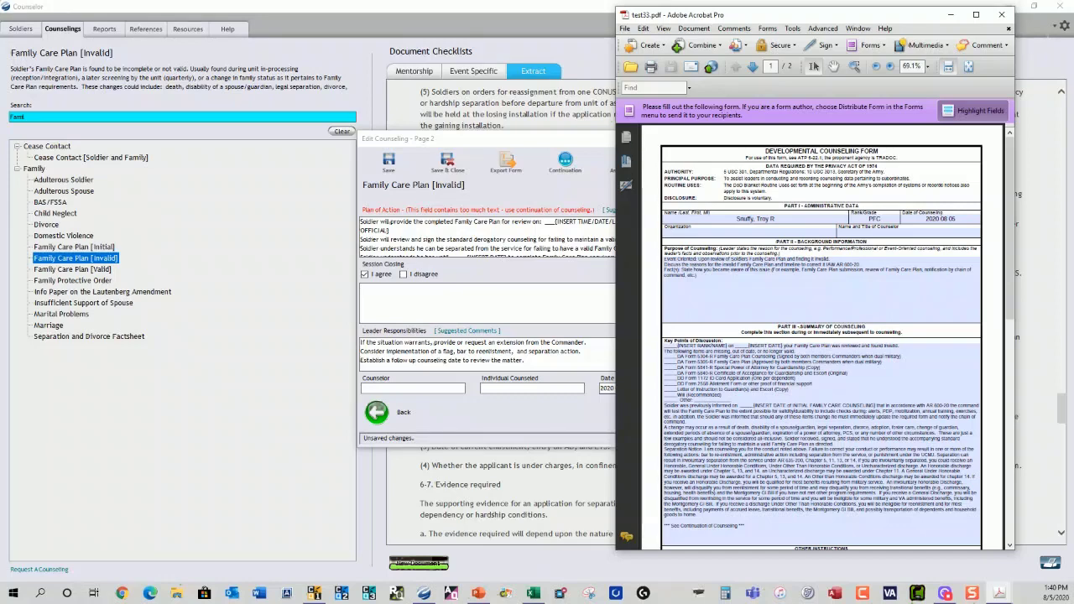
click(228, 60)
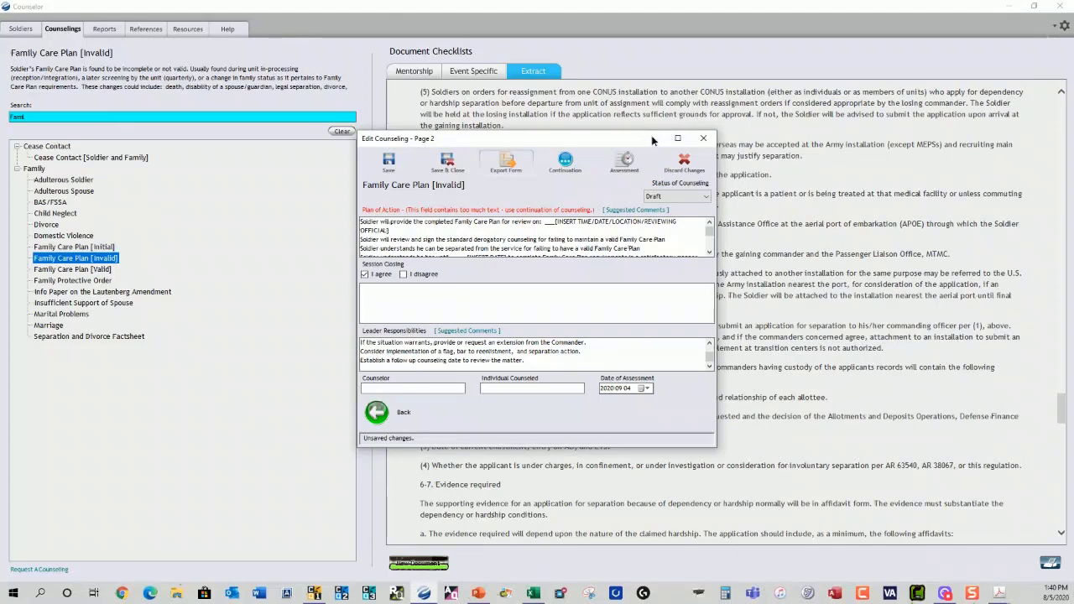
click(707, 141)
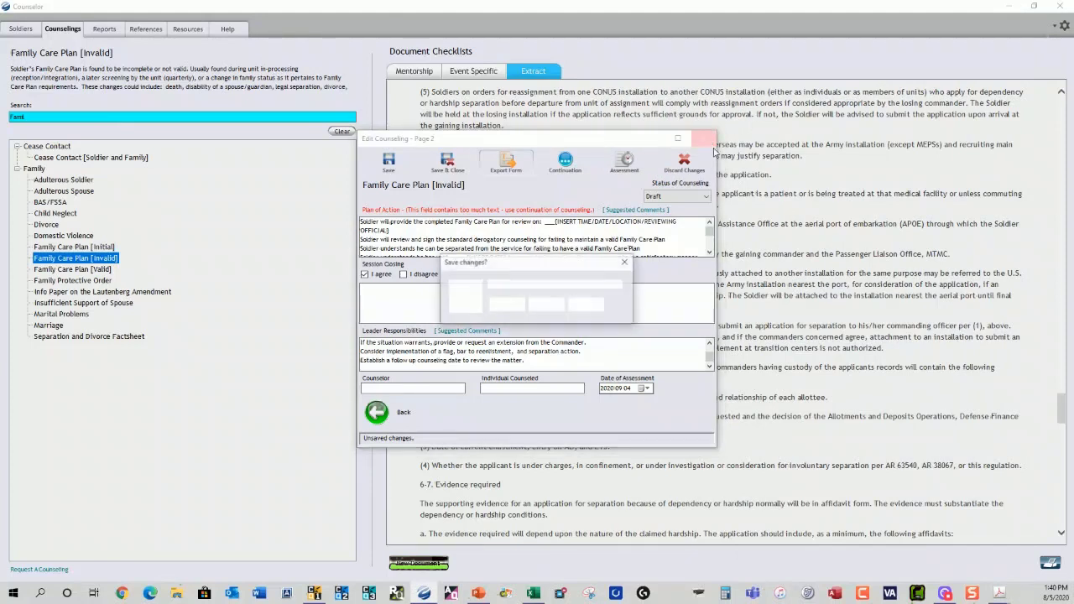
click(505, 304)
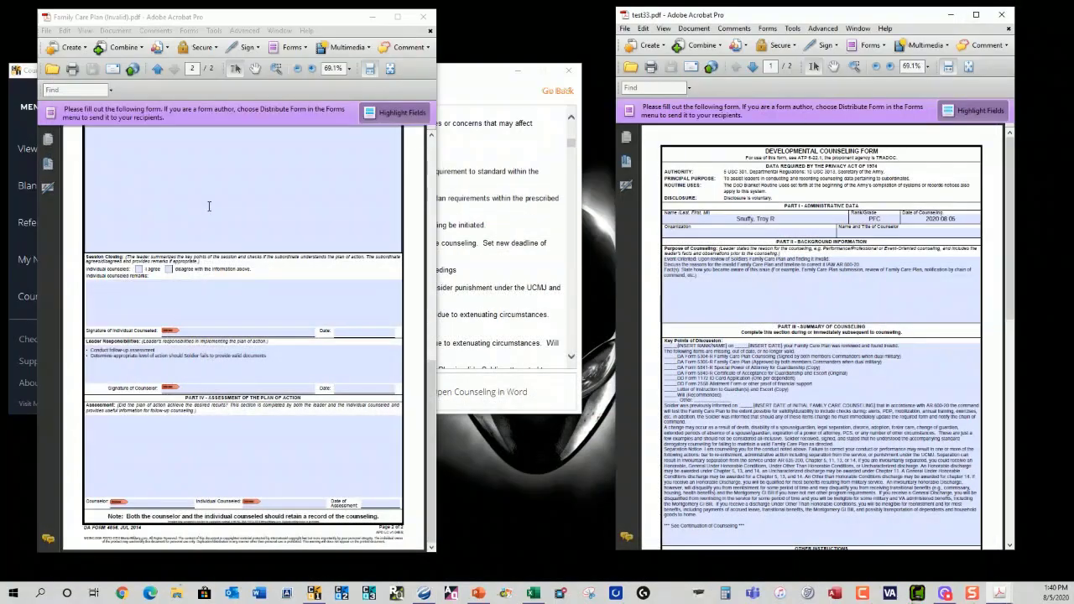
- Compare the administrative data, background information and Key Points of Discussion on page 1 of Family Care Plan (Invalid).pdf and test33.pdf
scroll(209, 206, up, 10)
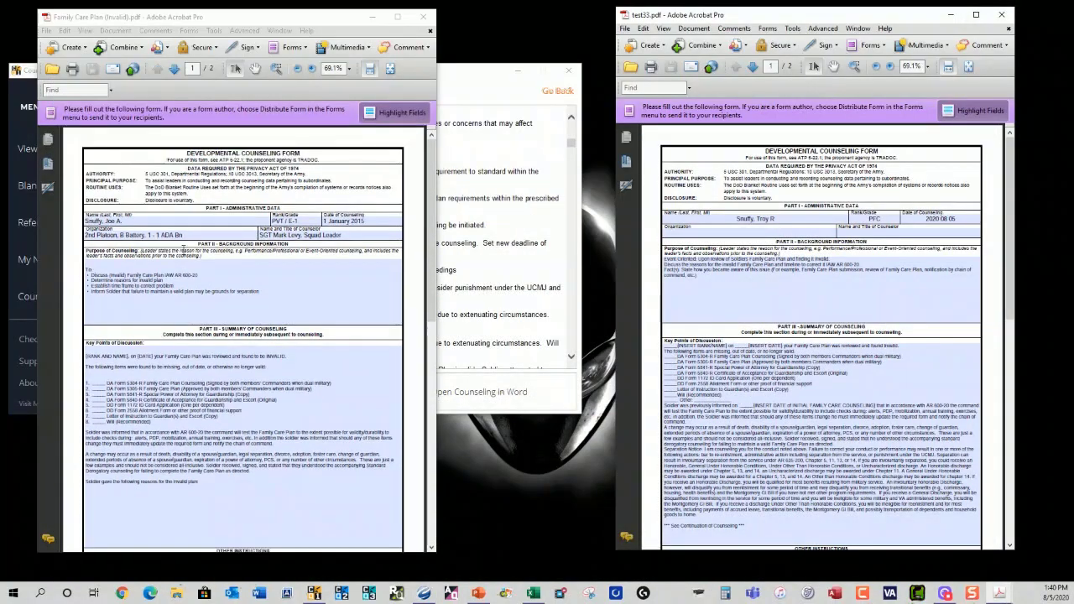
click(99, 307)
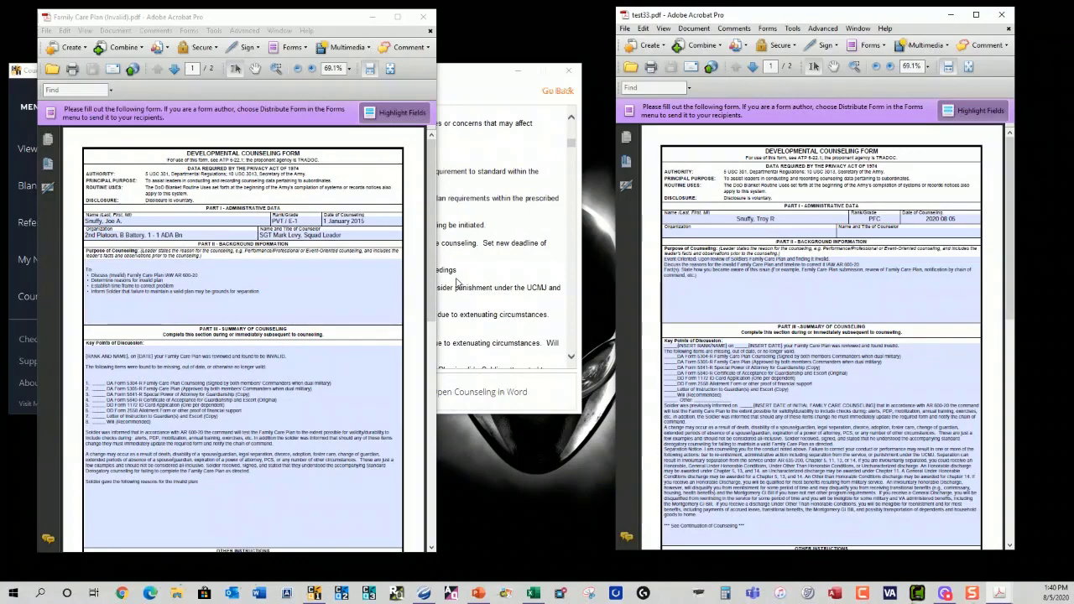
scroll(823, 238, down, 1)
scroll(823, 238, down, 1)
scroll(823, 238, up, 1)
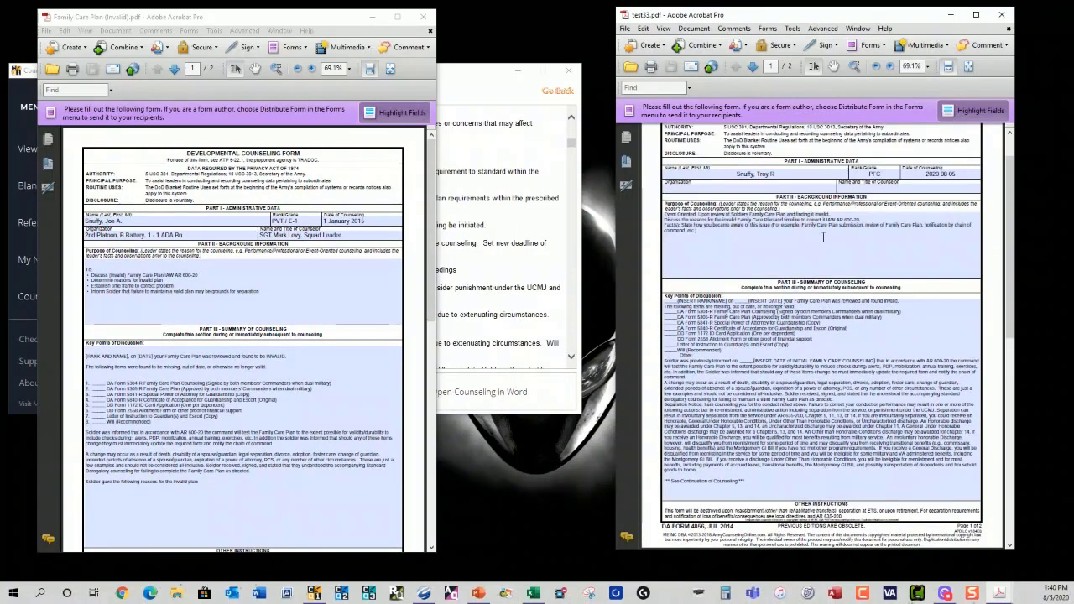
scroll(823, 237, down, 1)
scroll(823, 238, up, 1)
click(700, 320)
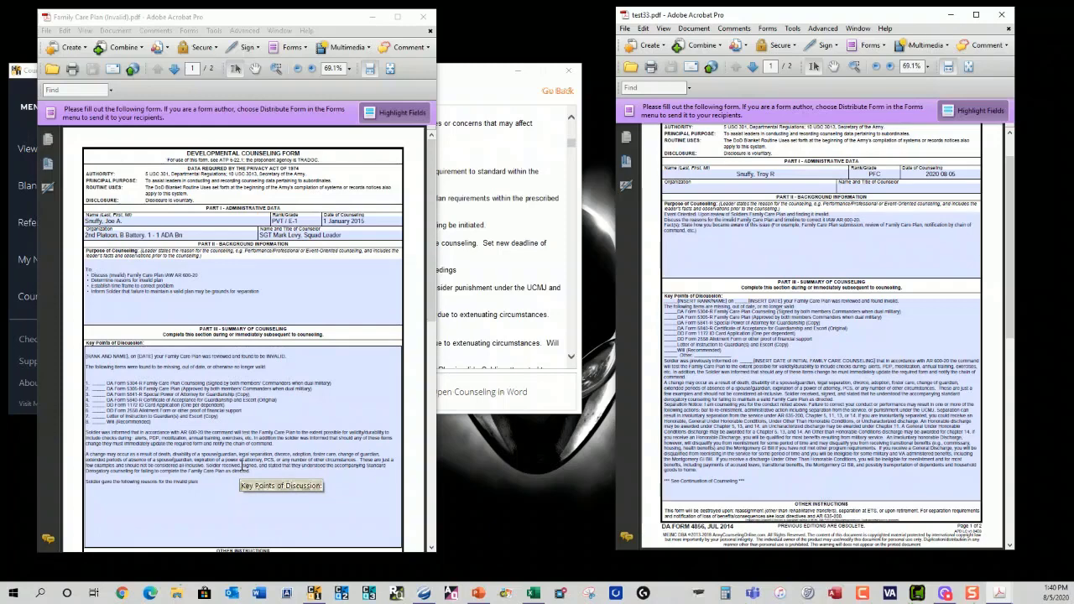
- Compare the rest of both counseling forms, from the end of page 1 through Plan of Action, Leader Responsibilities and Assessment
scroll(244, 462, down, 1)
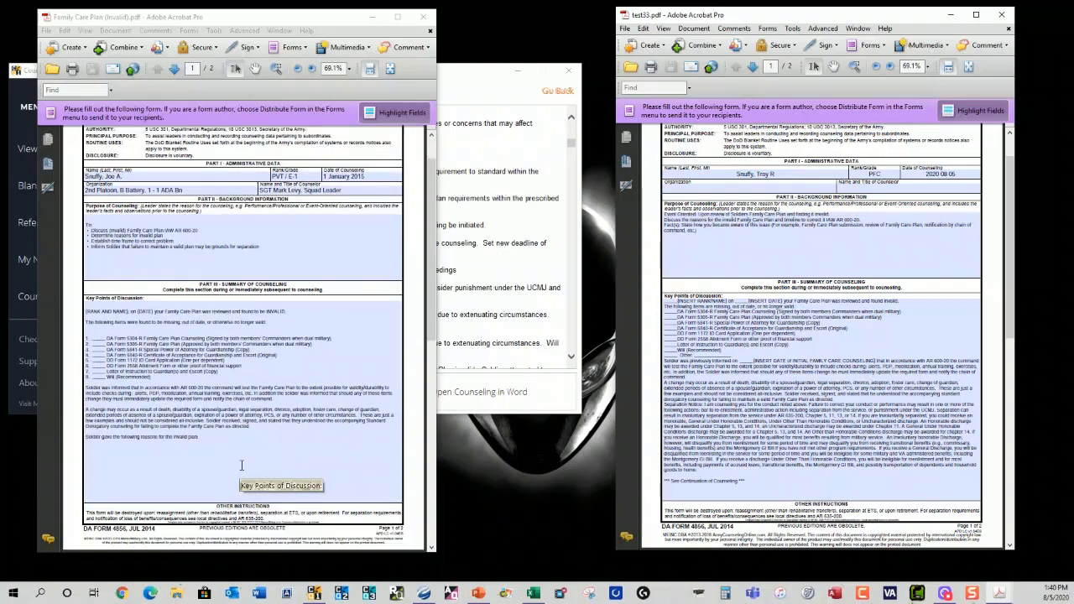
scroll(936, 300, down, 5)
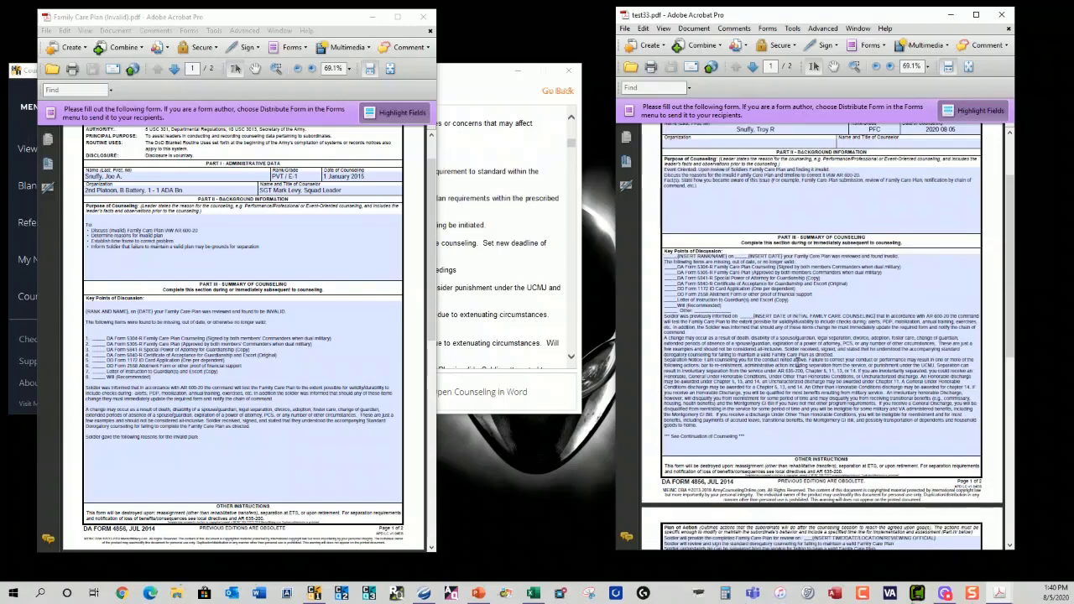
click(755, 259)
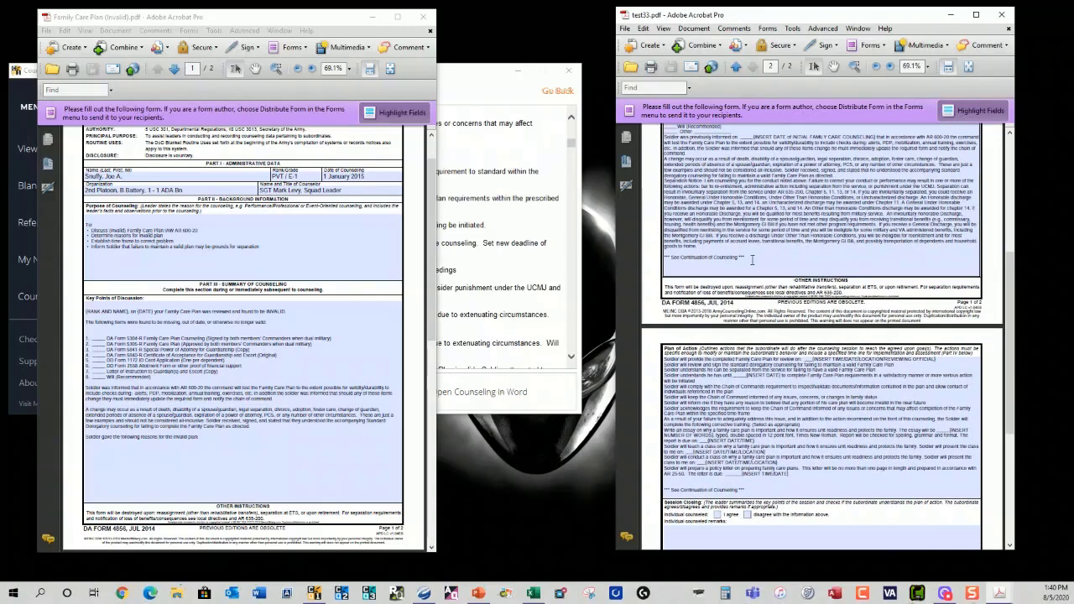
scroll(722, 378, down, 3)
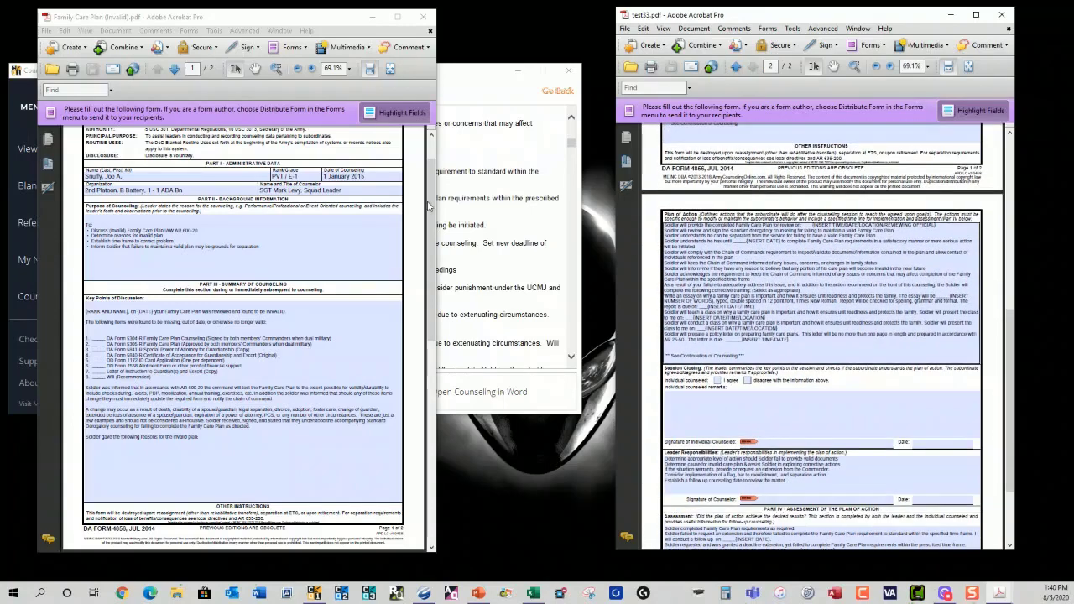
scroll(428, 205, down, 10)
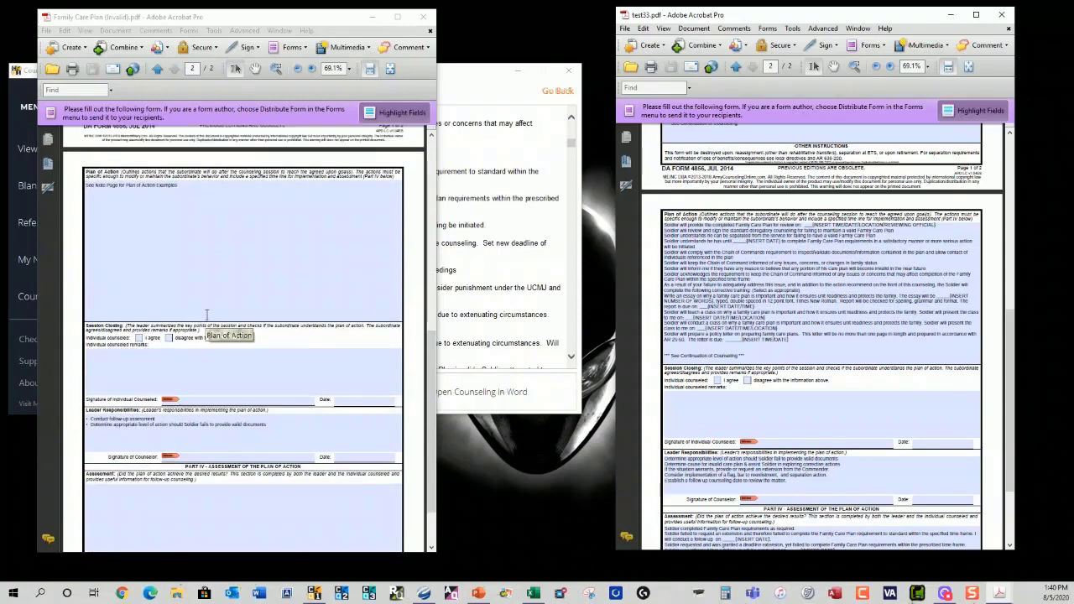
scroll(896, 368, down, 3)
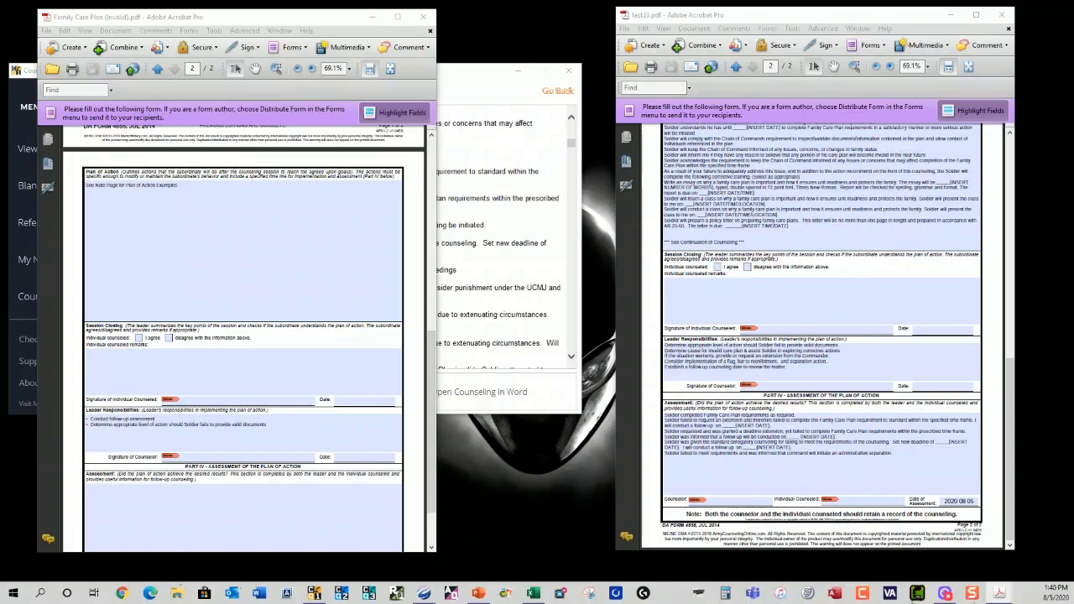
- Review the Continuation of Counseling in test34.pdf, then close it and test33.pdf
drag(309, 37, 730, 31)
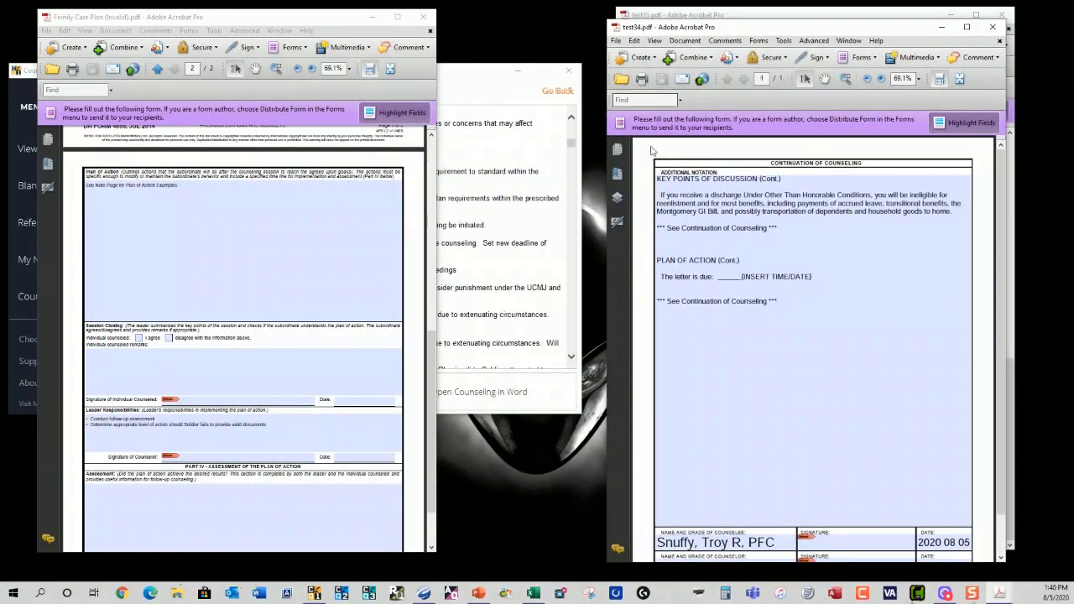
click(679, 204)
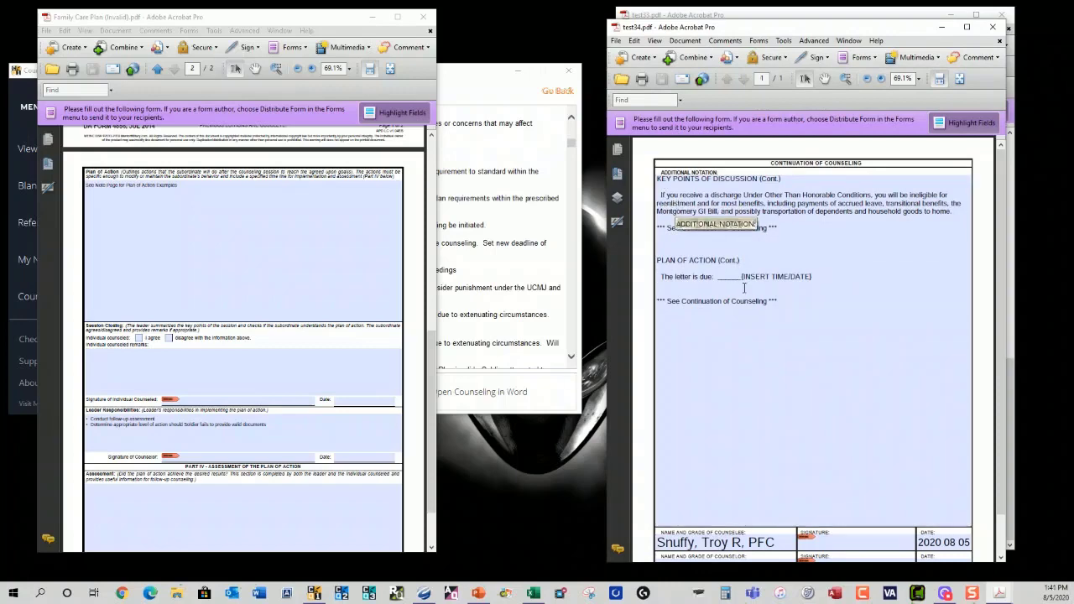
scroll(784, 412, down, 1)
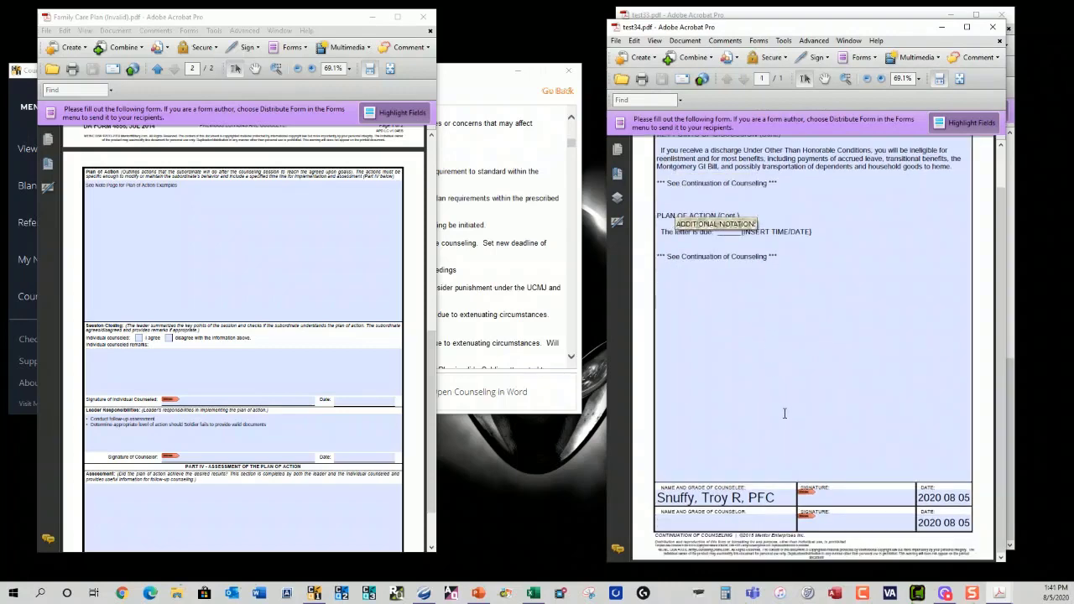
click(993, 27)
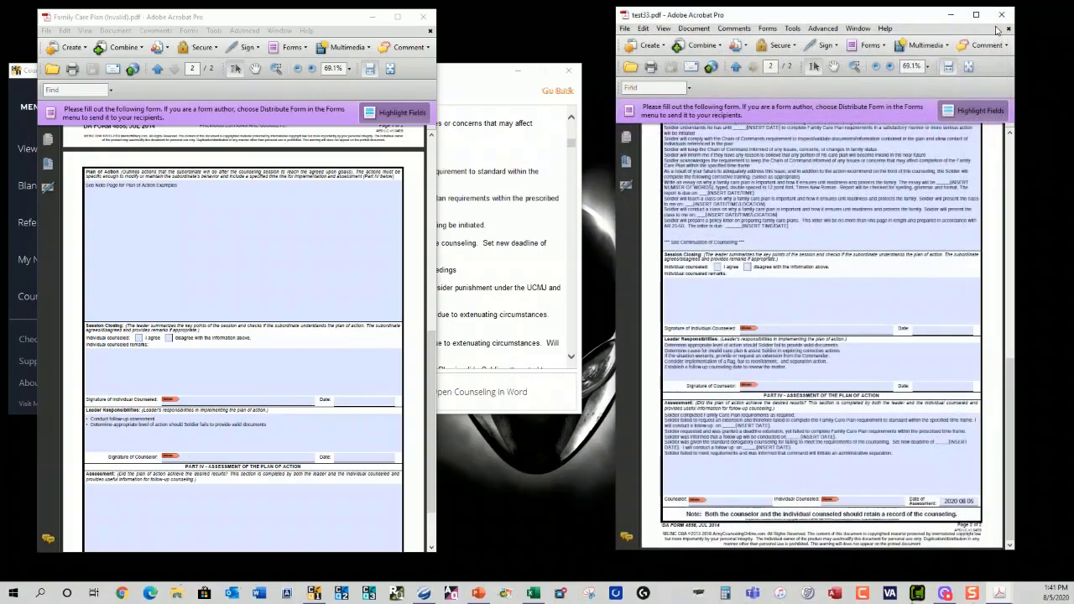
click(1003, 17)
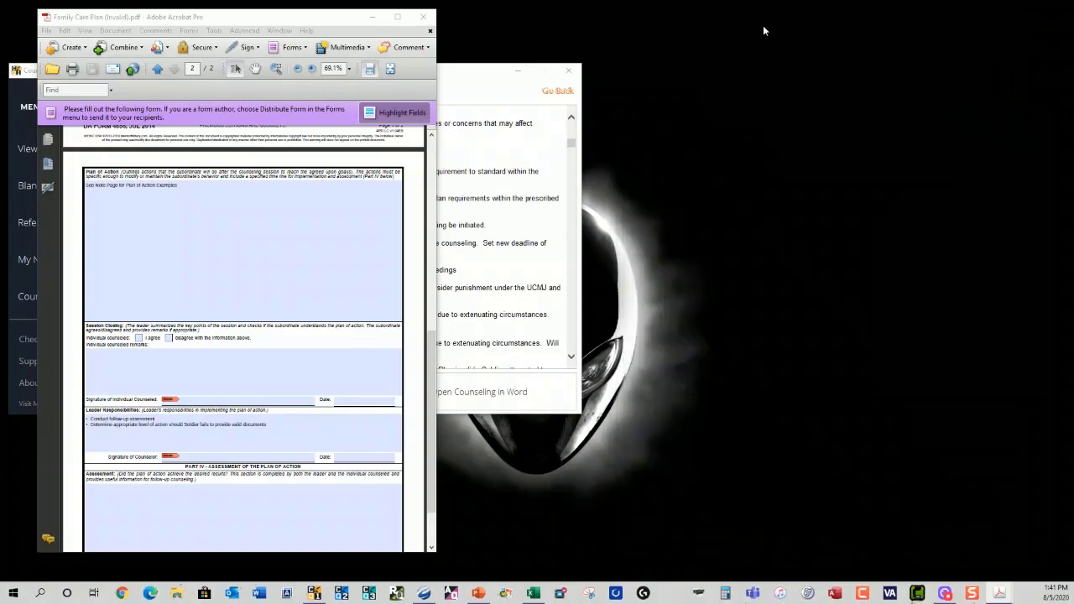
- Switch to Counselor and export the complete Soldier History report to PDF as test35, closing any open PDFs
click(423, 17)
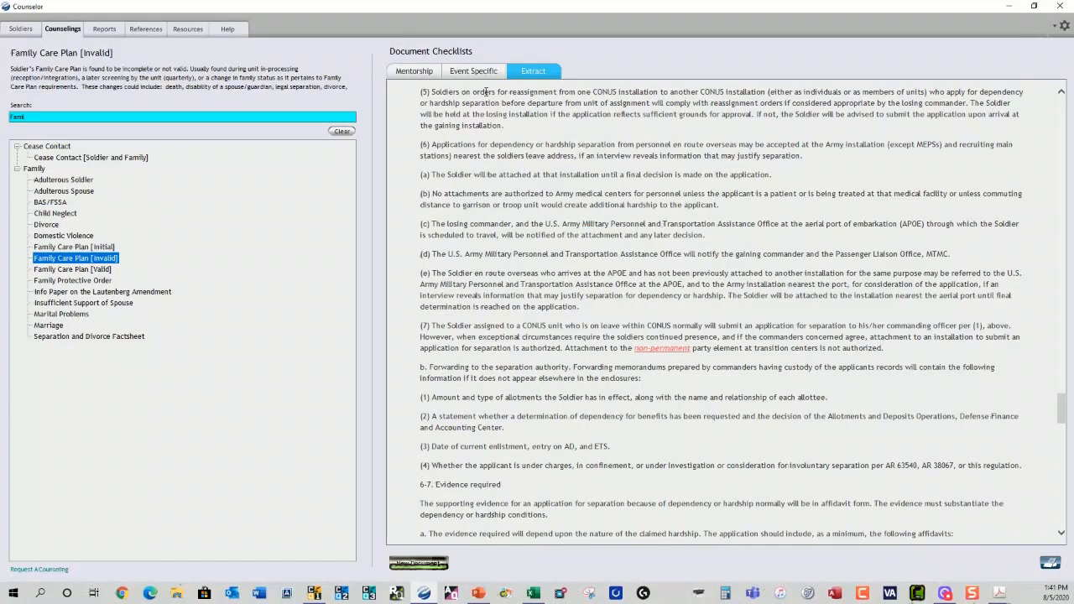
click(104, 31)
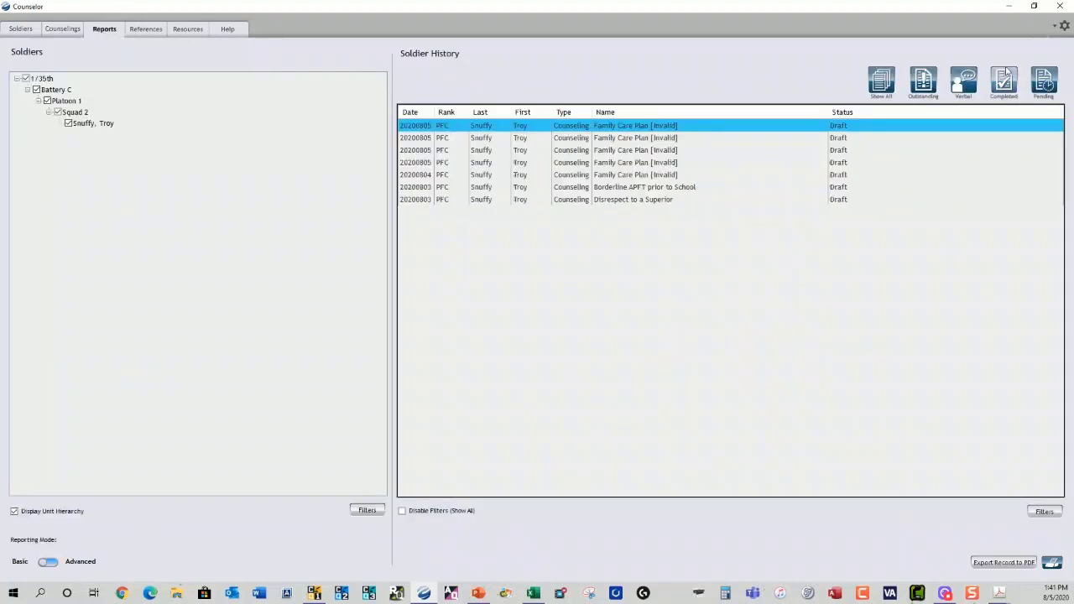
click(880, 85)
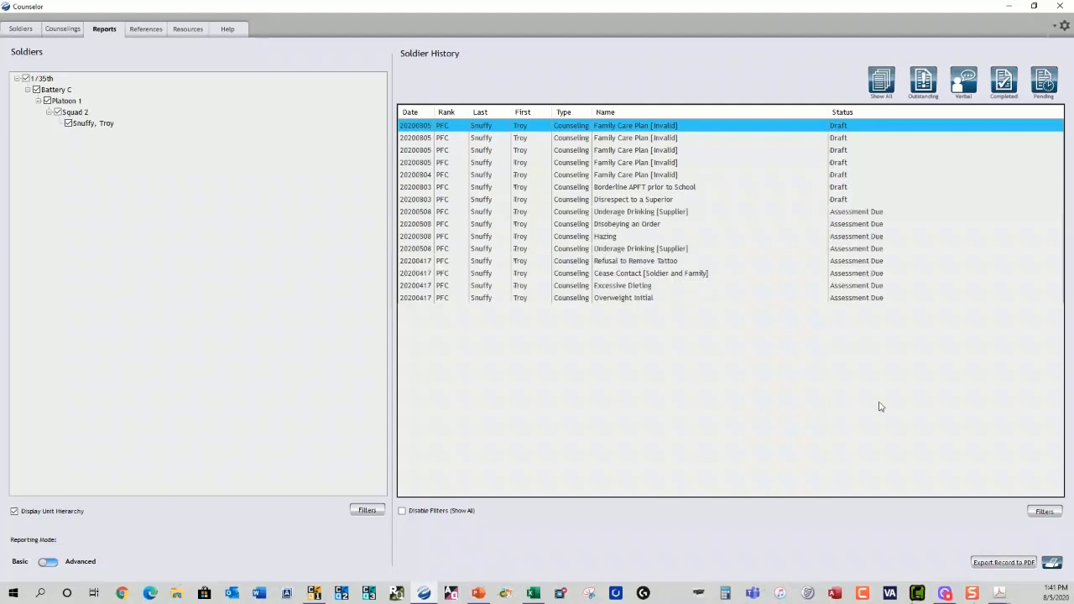
click(984, 560)
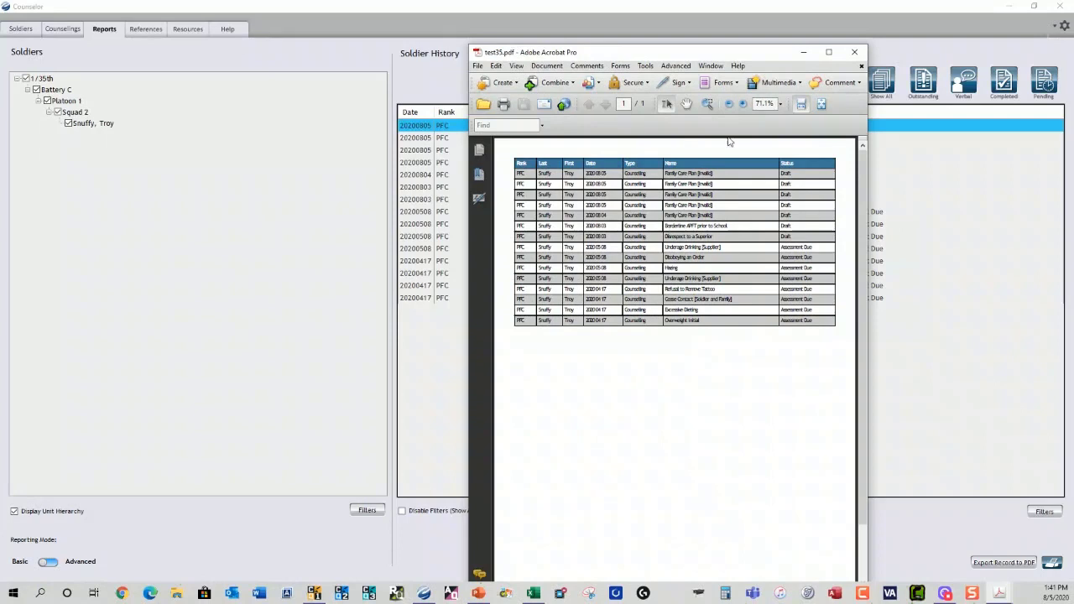
click(850, 52)
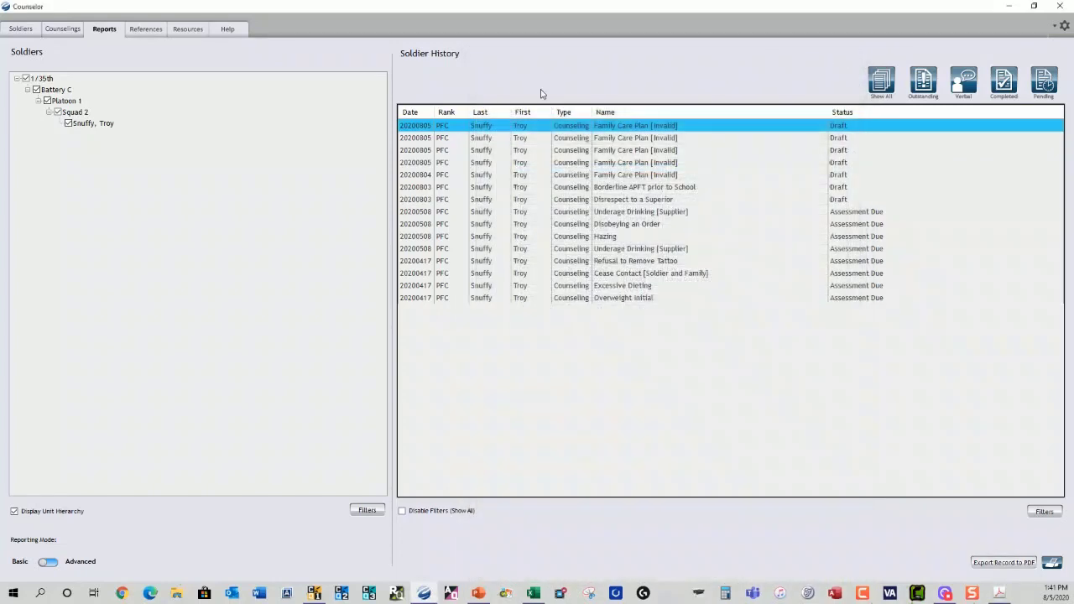
- Browse the Army Regulations and DA Pamphlets in Counselor's reference library
click(143, 32)
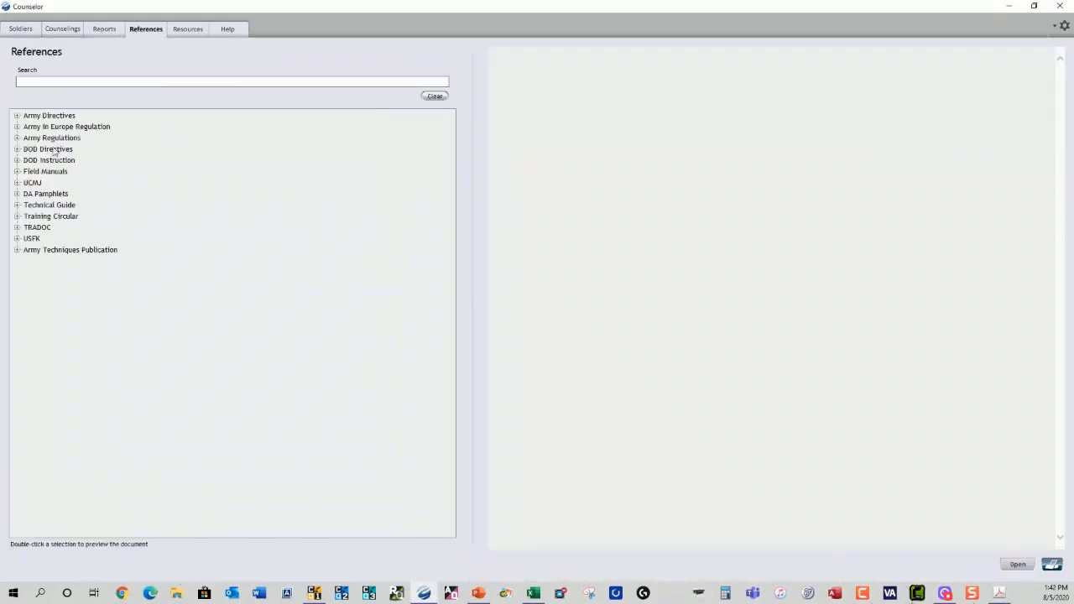
click(17, 137)
scroll(76, 228, down, 5)
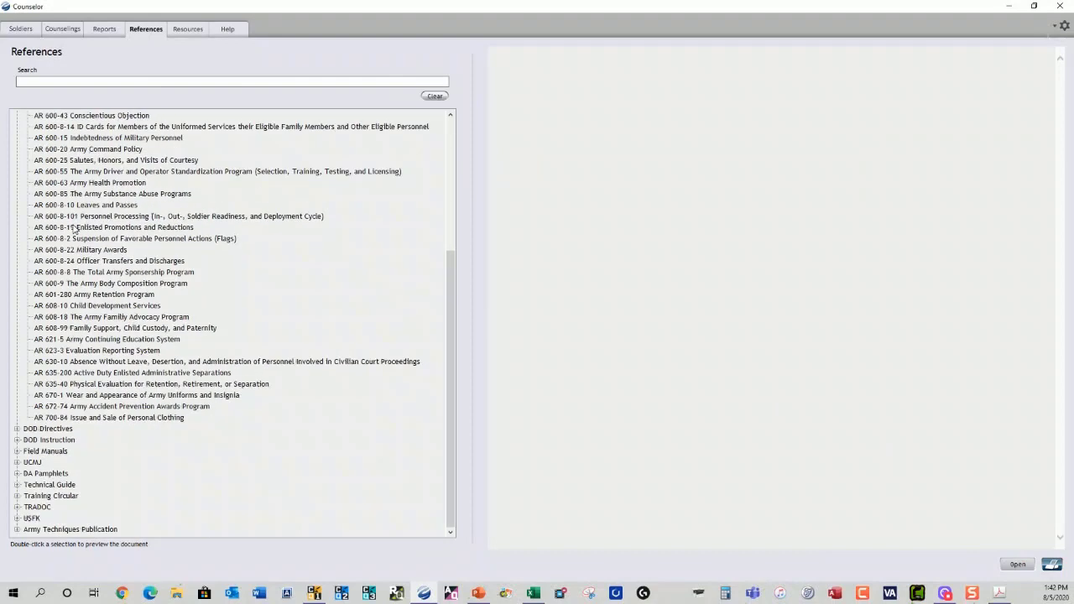
scroll(76, 228, up, 6)
scroll(96, 265, down, 6)
click(17, 473)
scroll(114, 500, down, 3)
scroll(115, 500, up, 5)
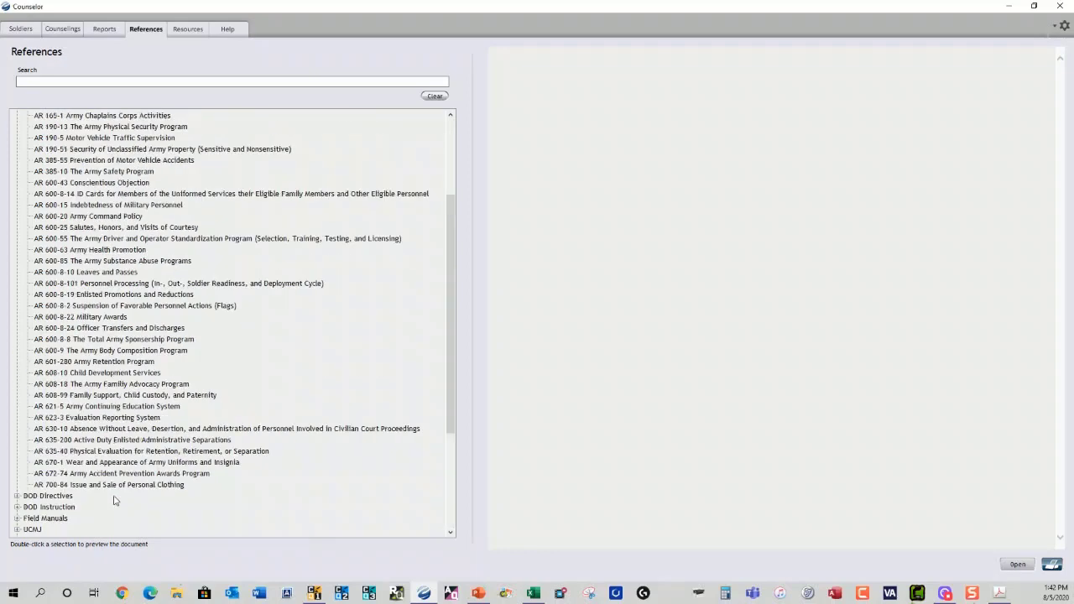
scroll(115, 500, up, 4)
- Look over the online resources and expand the Soldiers, Counseling, Reports and References help topics
click(188, 29)
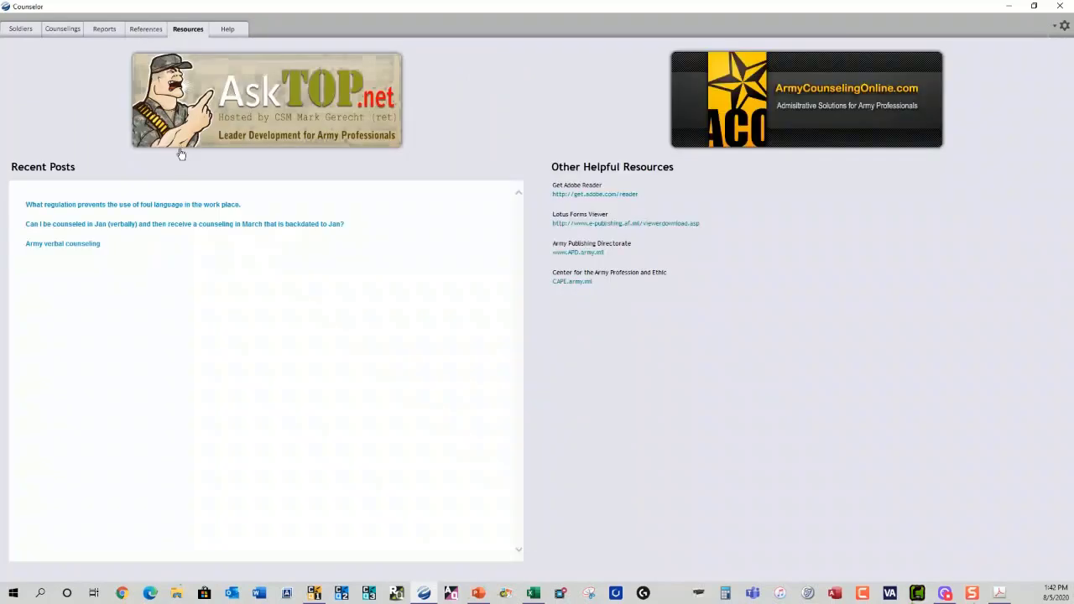
click(227, 30)
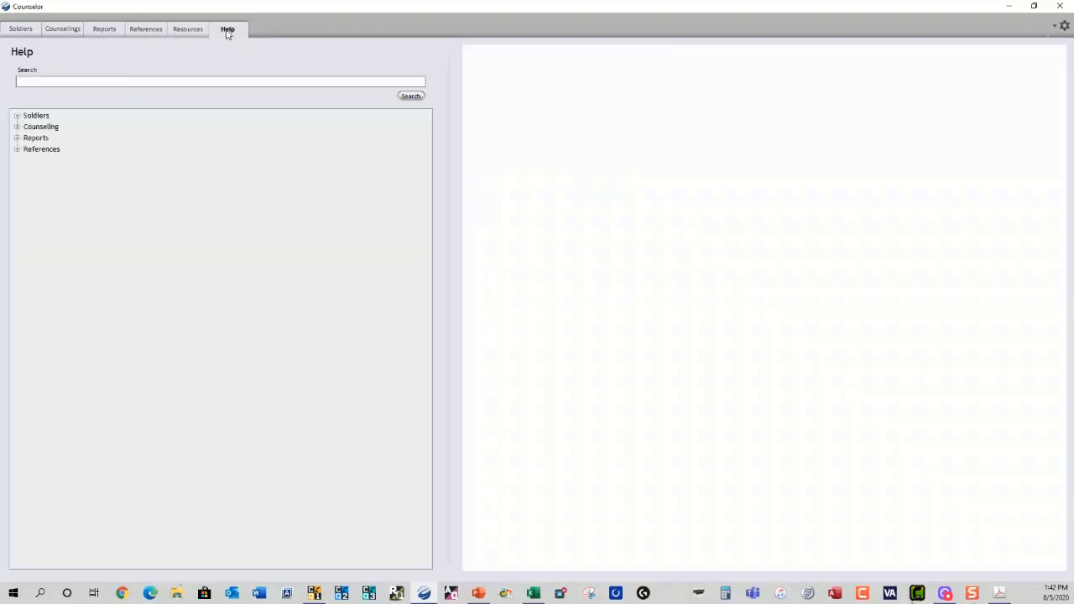
click(17, 117)
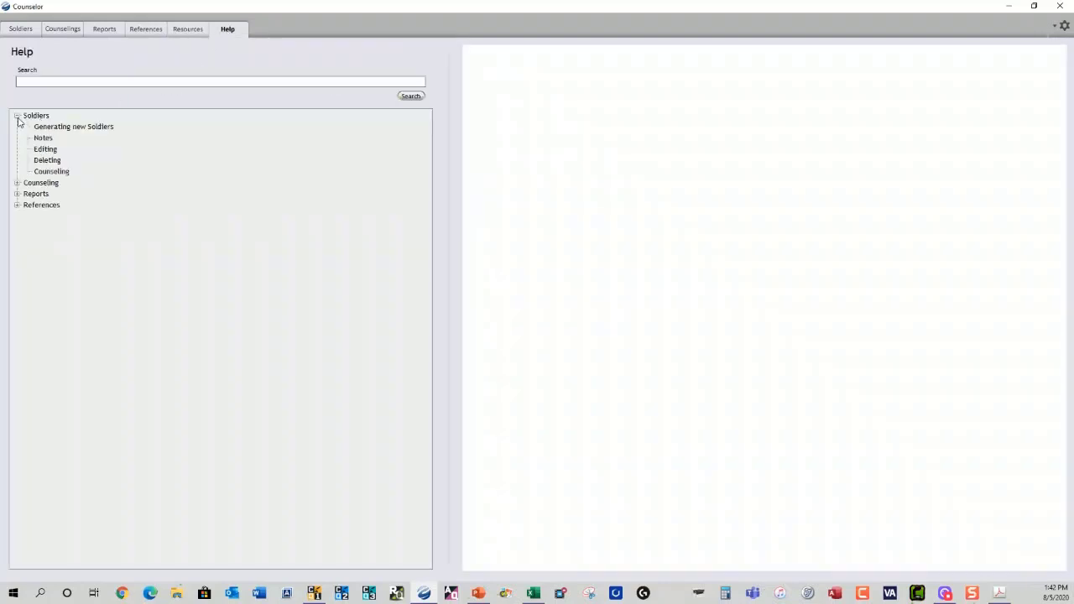
click(17, 183)
click(17, 239)
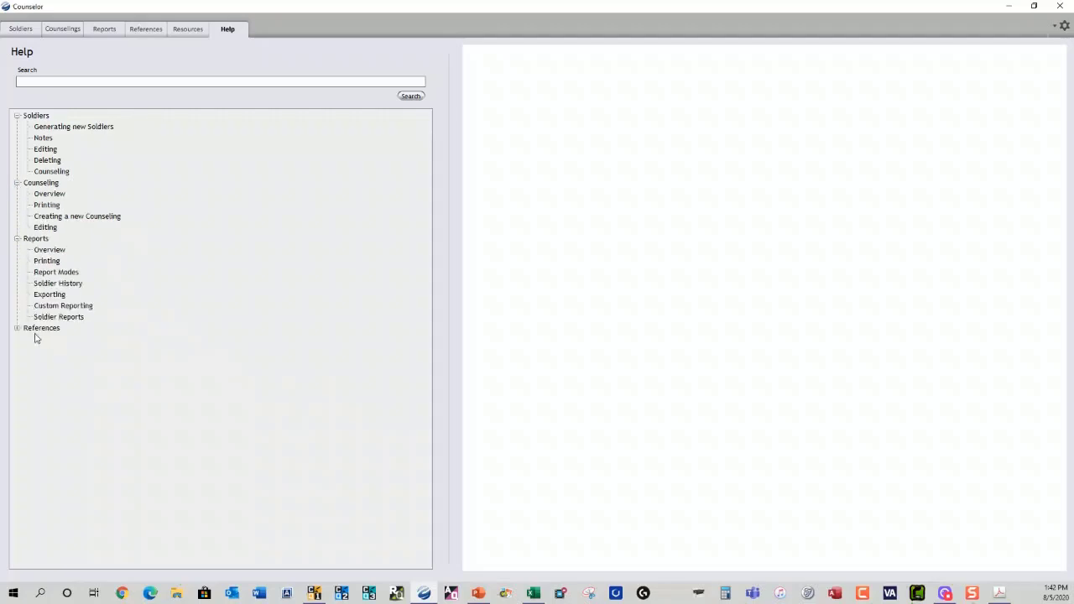
click(17, 329)
- Clear the counseling search and select the Use of Another's Prescription counseling under Substance Abuse
click(51, 32)
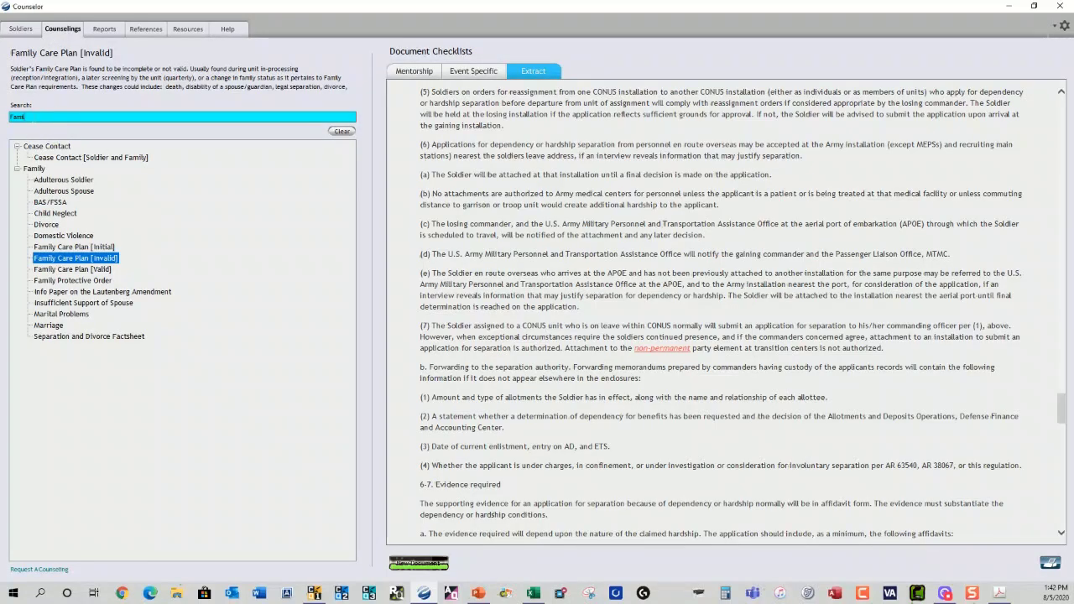
double_click(34, 118)
key(BackSpace)
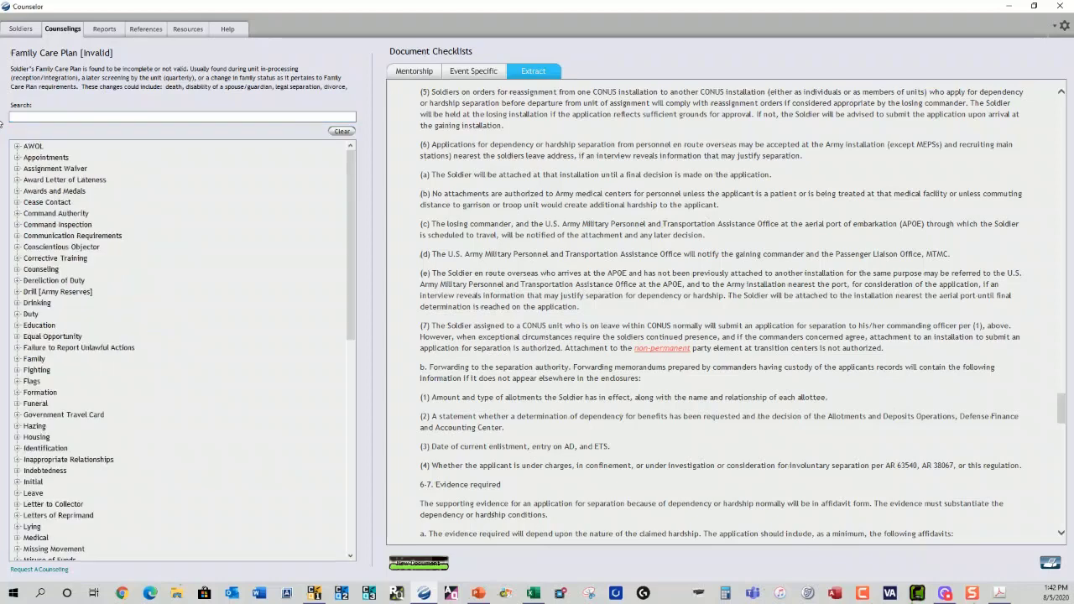
scroll(130, 189, down, 15)
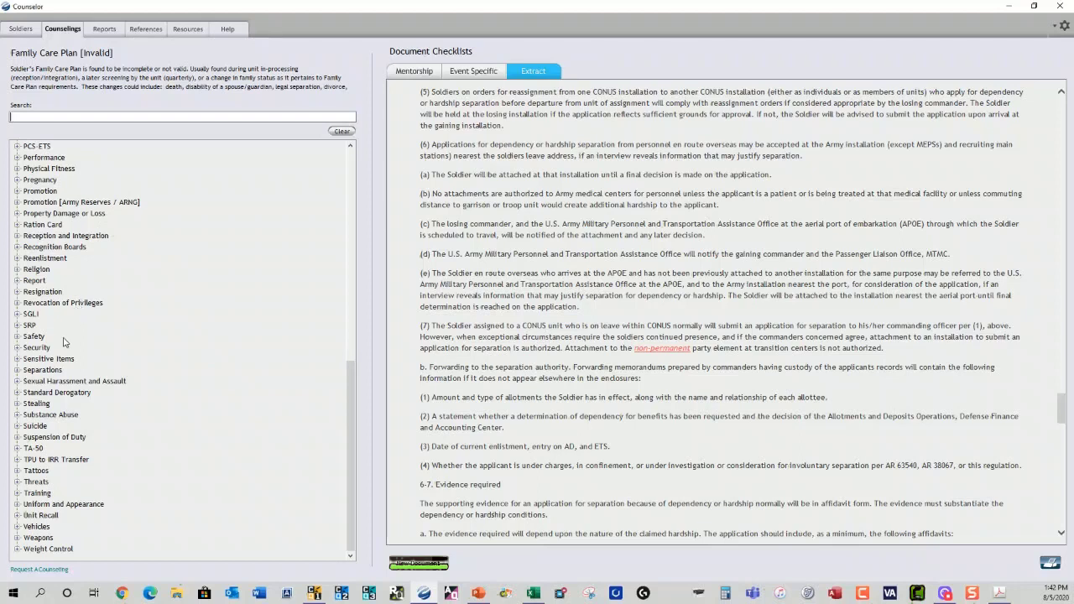
click(50, 414)
click(17, 415)
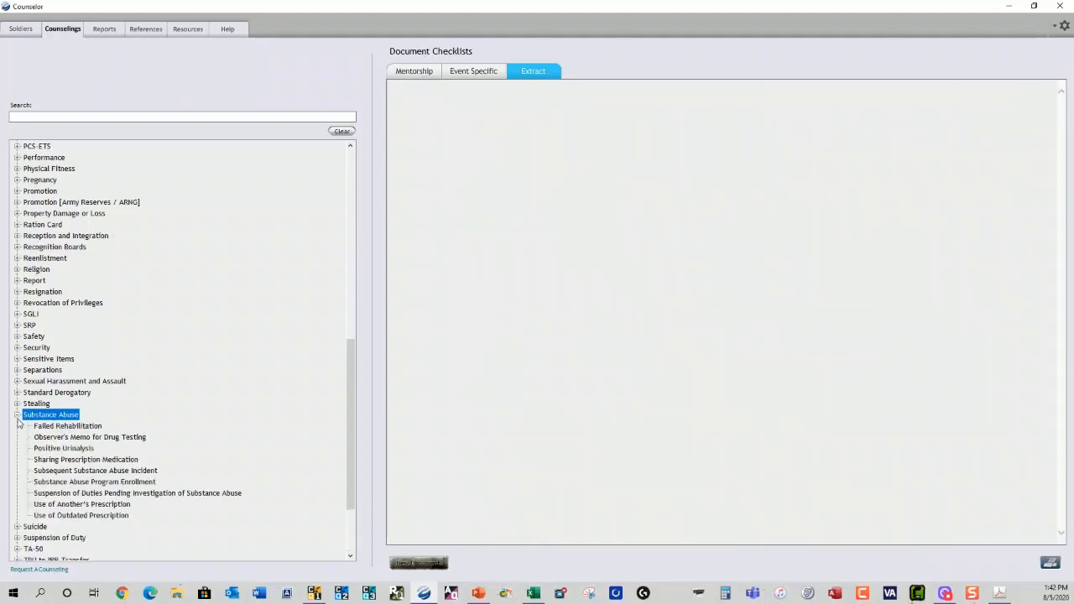
click(89, 506)
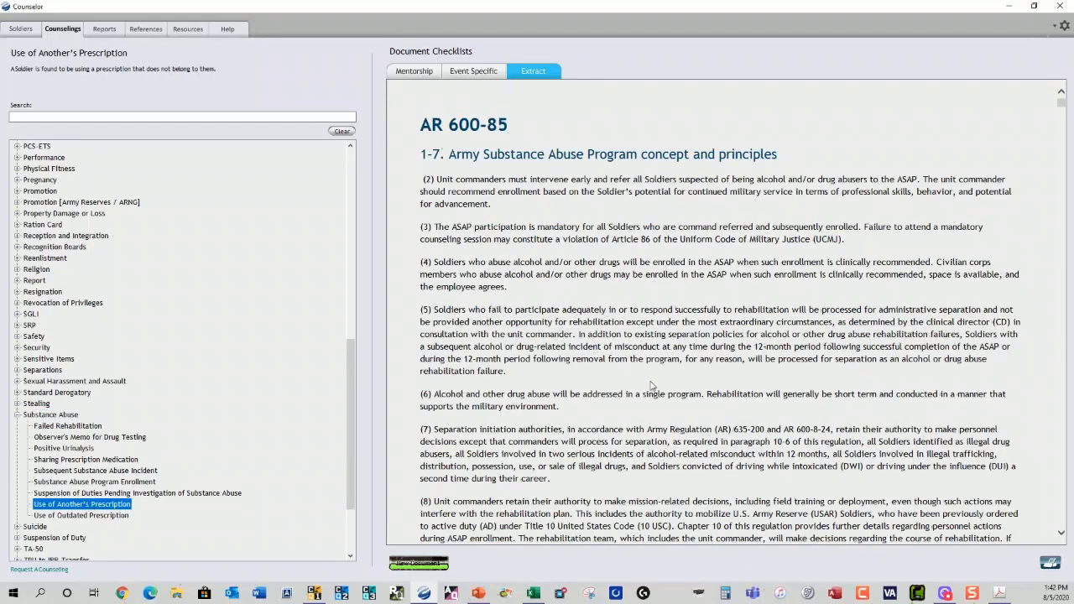
- Read through the mentorship advice for Use of Another's Prescription, down to the case studies
click(428, 73)
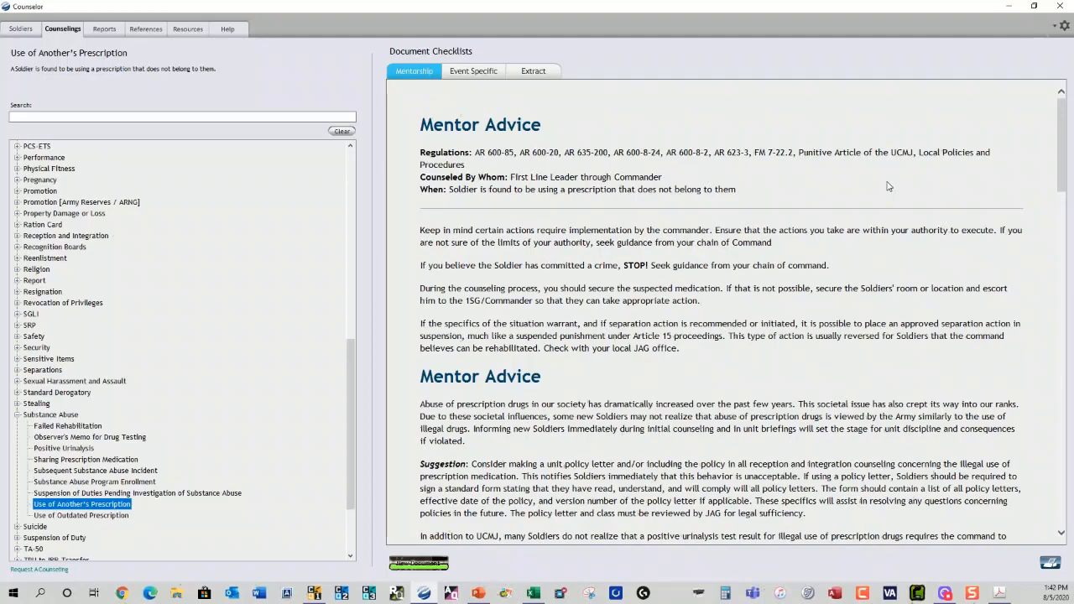
scroll(637, 331, down, 3)
scroll(637, 330, down, 15)
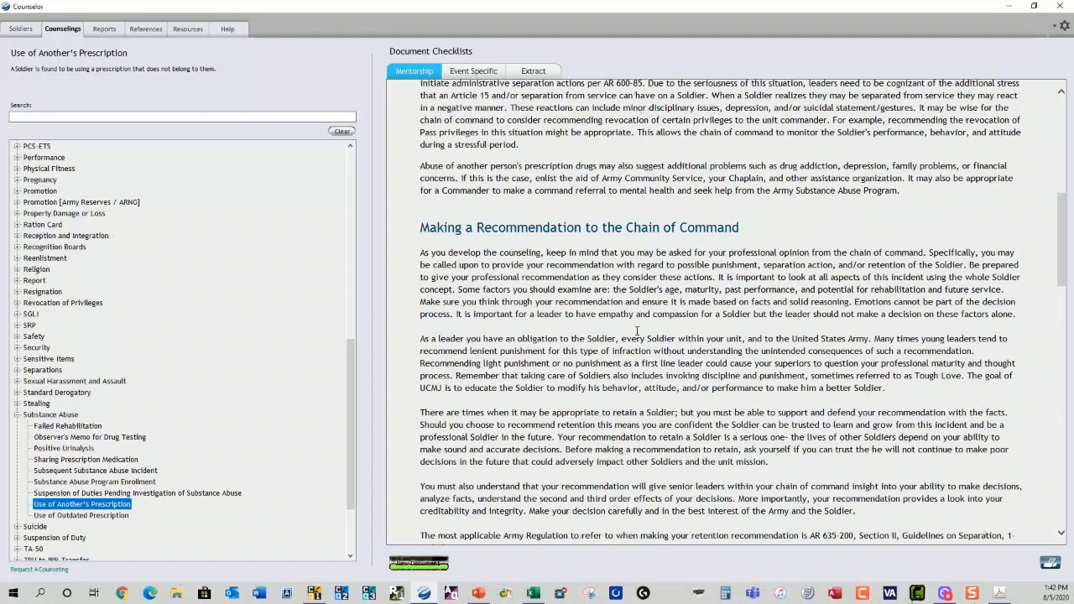
scroll(637, 333, down, 20)
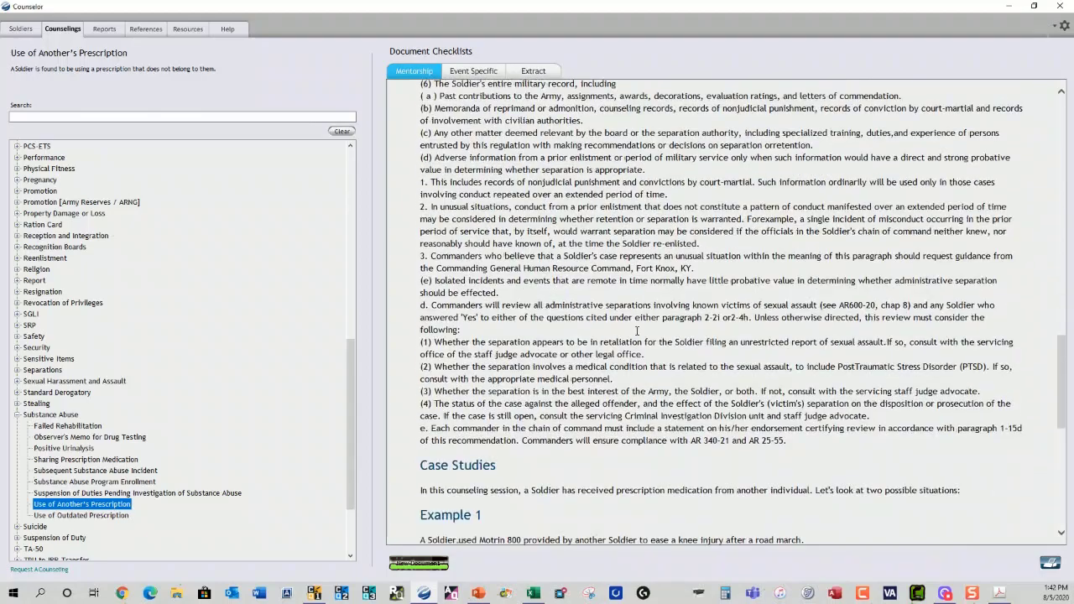
scroll(637, 331, down, 4)
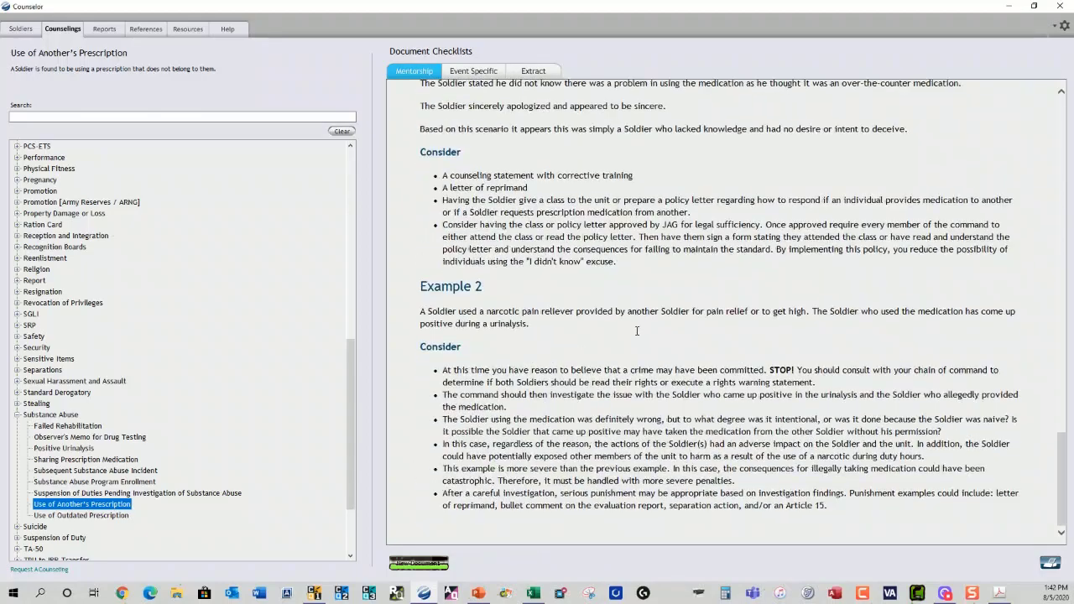
scroll(637, 331, up, 20)
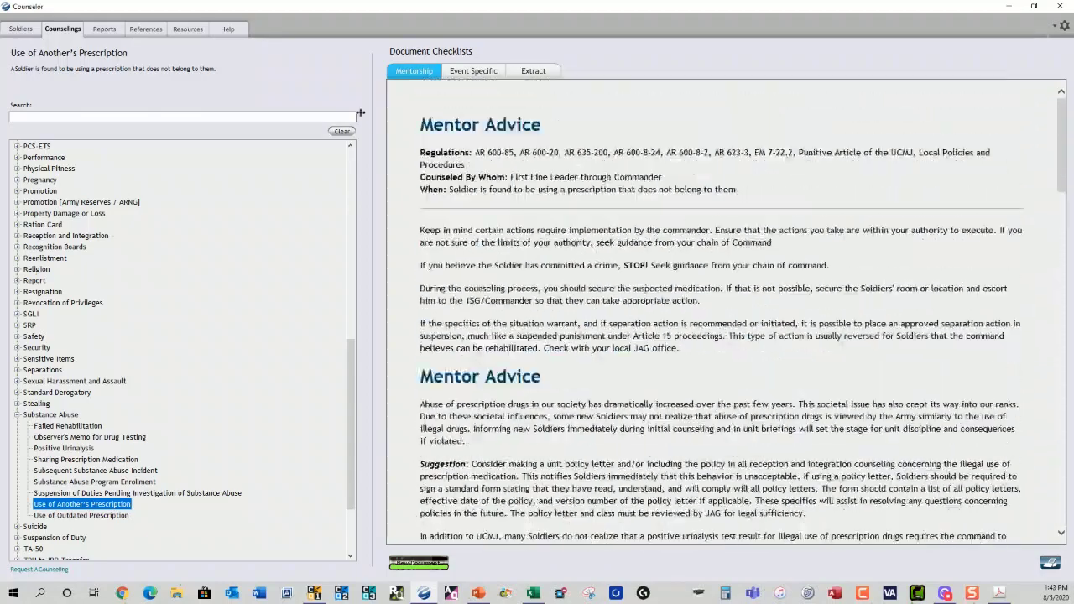
- Review the event-specific questions and the regulation extract for Use of Another's Prescription
click(473, 72)
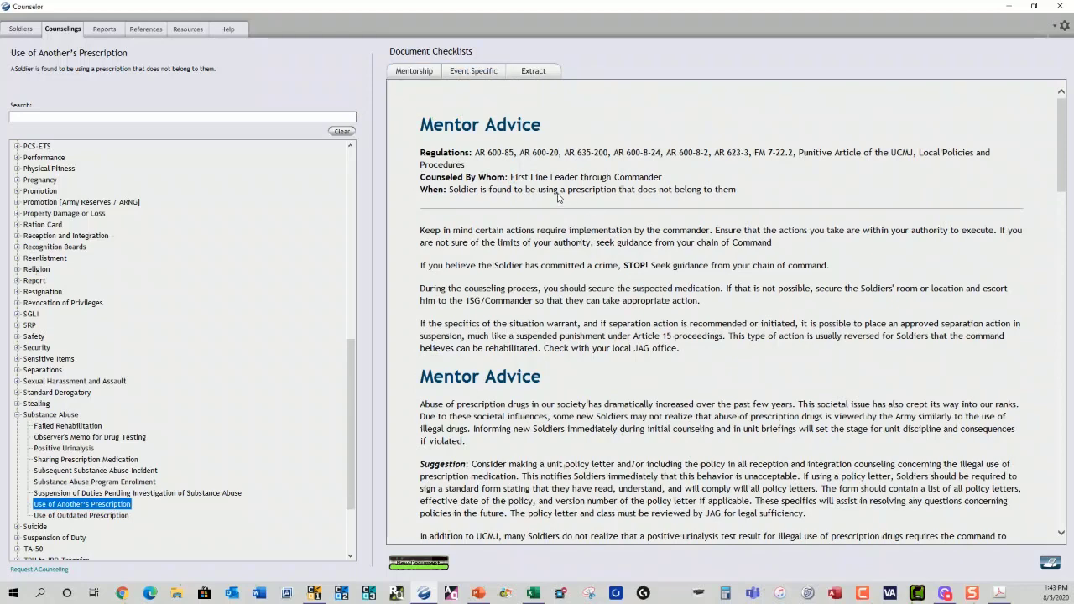
scroll(552, 161, down, 1)
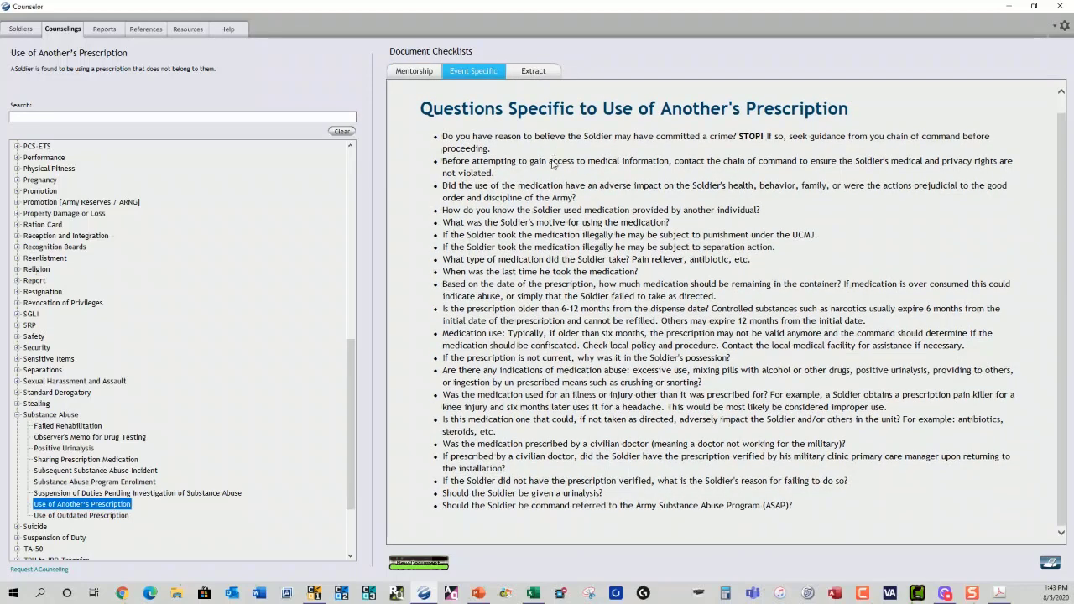
scroll(553, 164, up, 1)
click(547, 74)
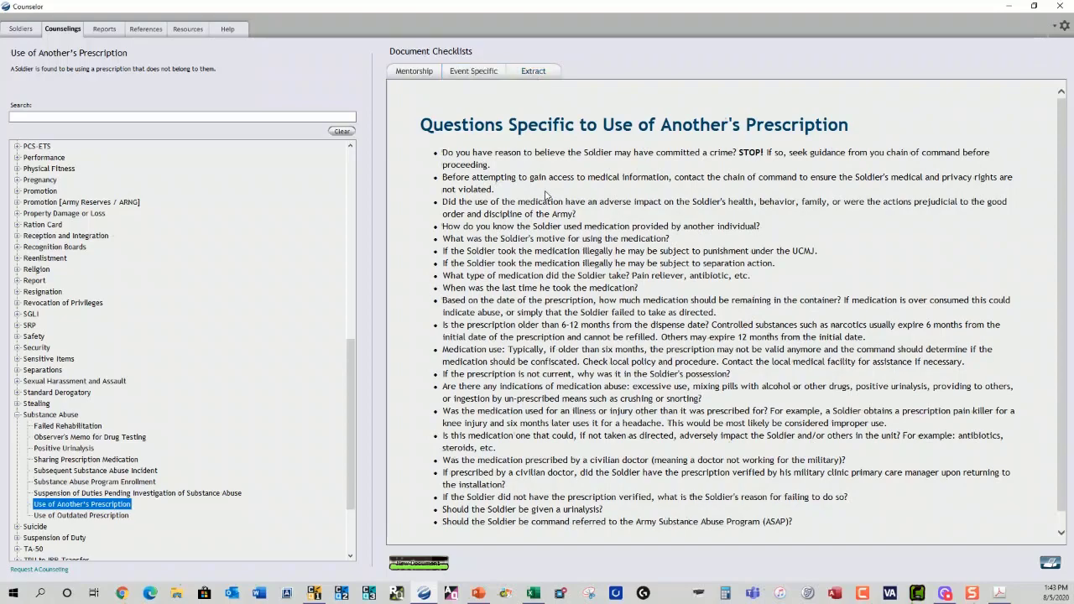
scroll(546, 193, down, 5)
scroll(546, 193, down, 3)
scroll(545, 193, up, 10)
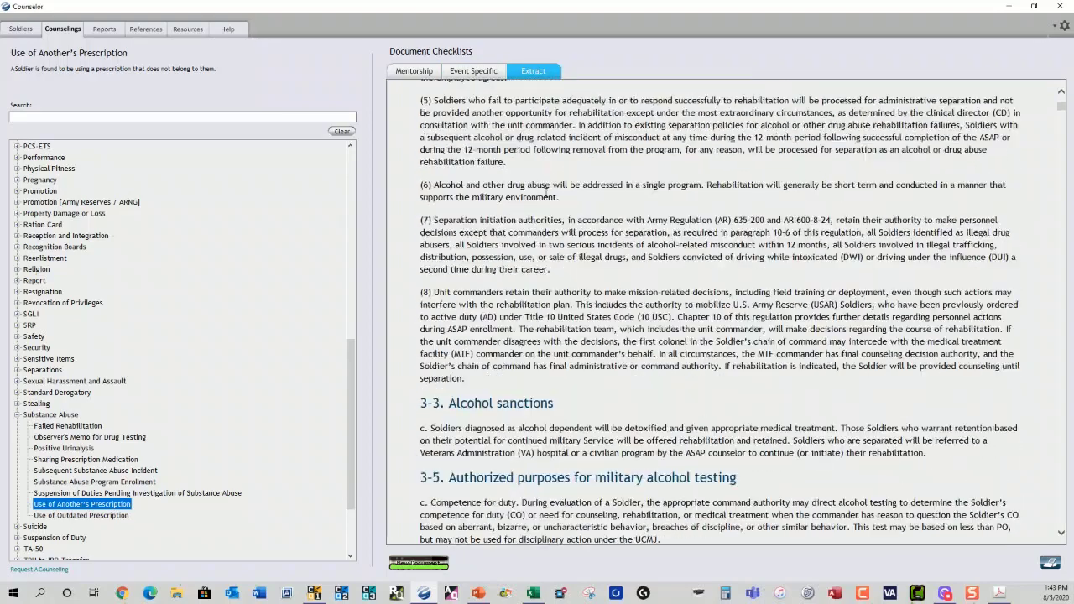
- Close both Counselor and Counsel Quick Volume 1
click(1060, 6)
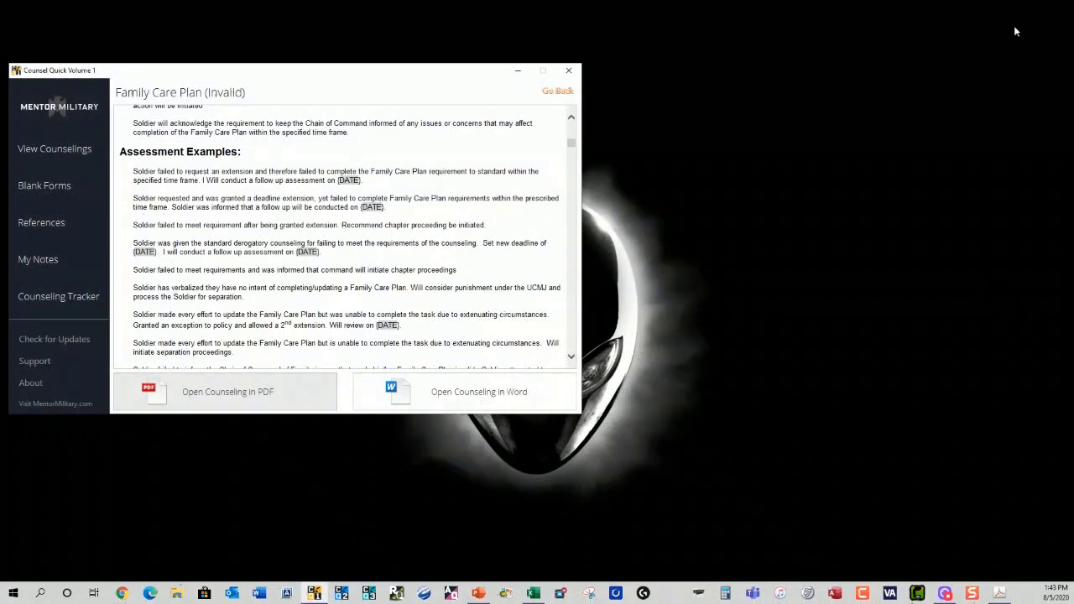
click(568, 71)
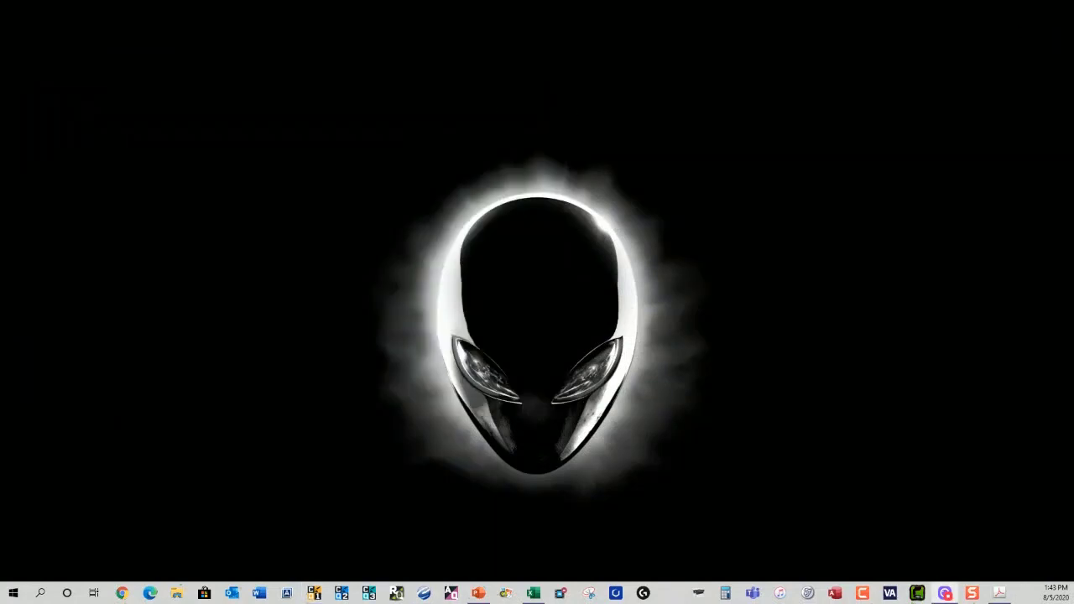